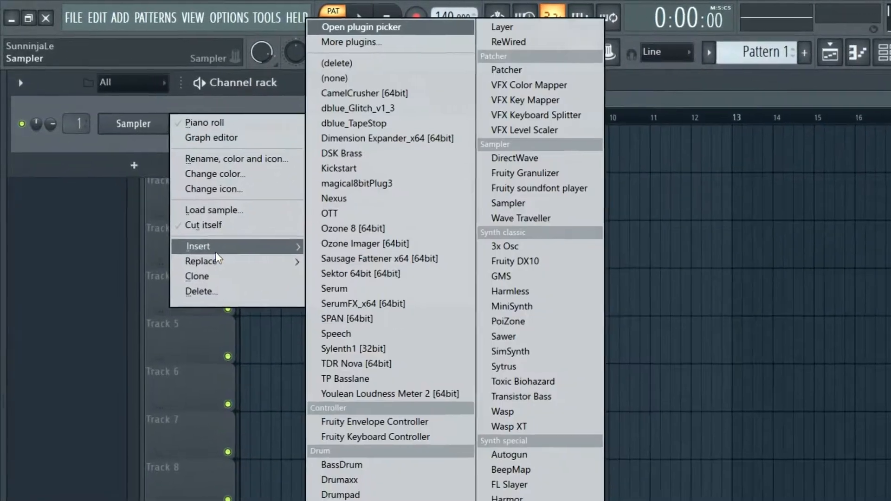
Step: Replace the Sampler channel with Serum and load the spectral wavetable Oddpass [SN] into oscillator A
{"action": "left_click", "coordinate": [314, 260]}
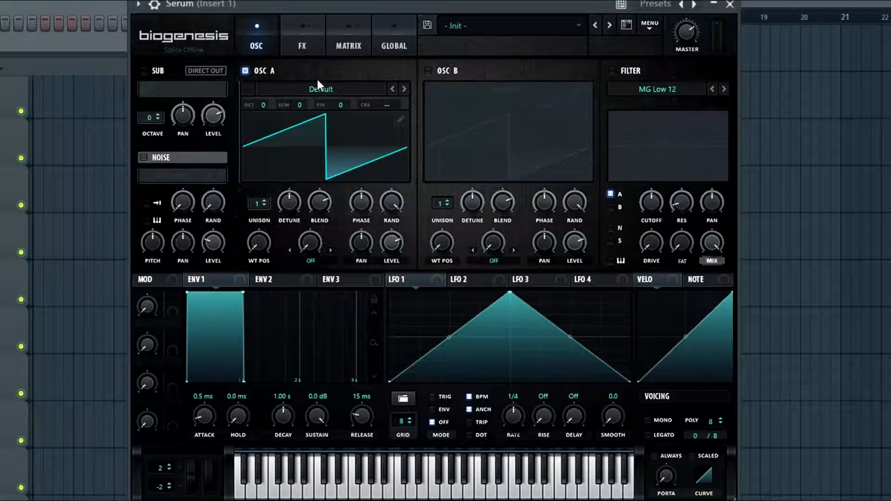
{"action": "left_click", "coordinate": [321, 90]}
{"action": "mouse_move", "coordinate": [352, 154]}
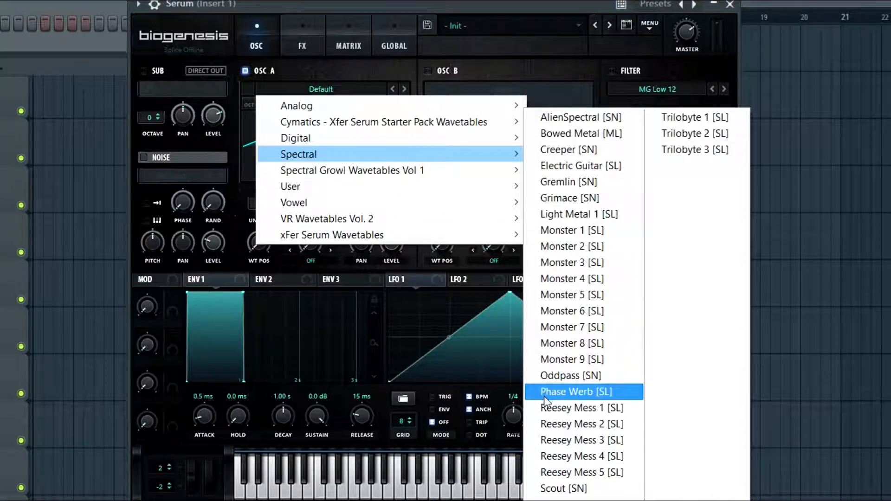
{"action": "left_click", "coordinate": [570, 360]}
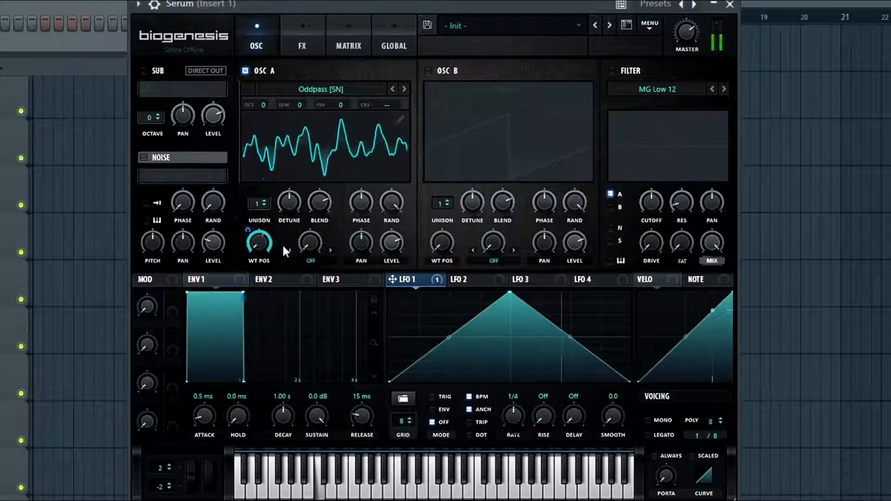
Step: Remove all modulators from oscillator A's wavetable position and shape LFO 1 with a peak at a quarter cycle and a bowed-out fall
{"action": "right_click", "coordinate": [260, 240]}
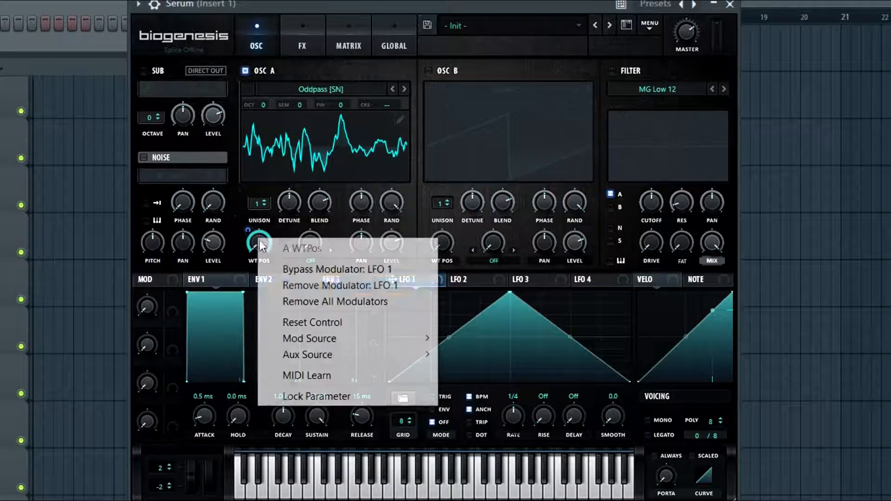
{"action": "left_click", "coordinate": [326, 300]}
{"action": "left_click_drag", "start_coordinate": [506, 292], "coordinate": [460, 290]}
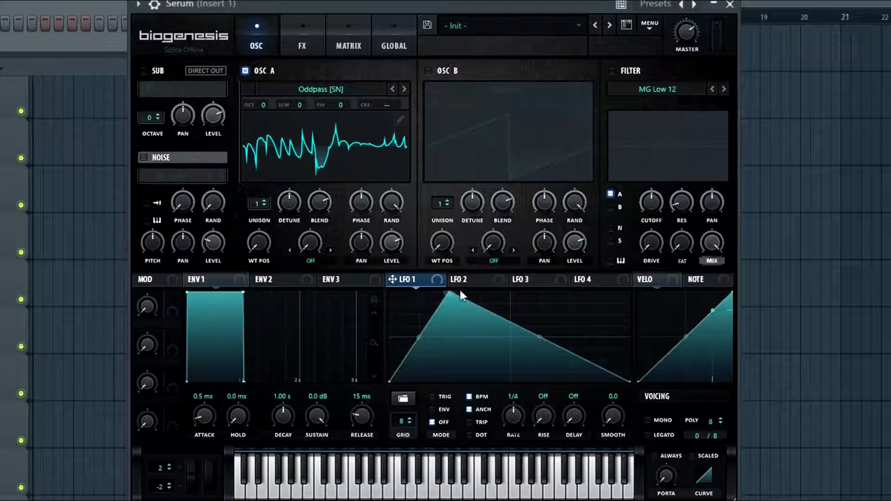
{"action": "left_click_drag", "start_coordinate": [536, 337], "coordinate": [545, 300]}
Step: Load the spectral wavetable Monster 6 [SL] into oscillator A
{"action": "left_click", "coordinate": [299, 87]}
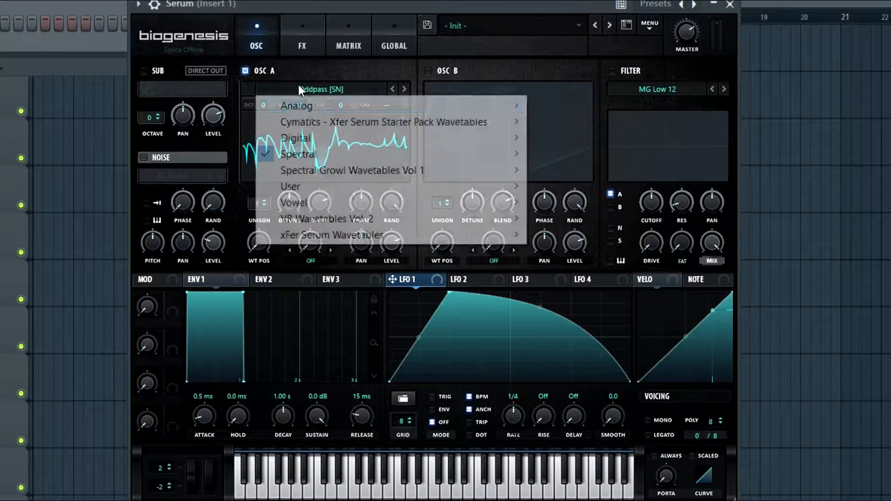
{"action": "mouse_move", "coordinate": [314, 159]}
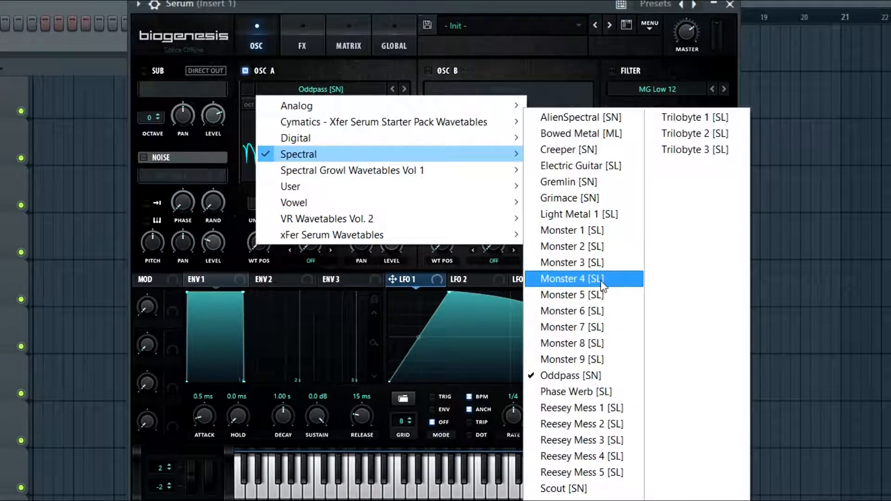
{"action": "left_click", "coordinate": [585, 312]}
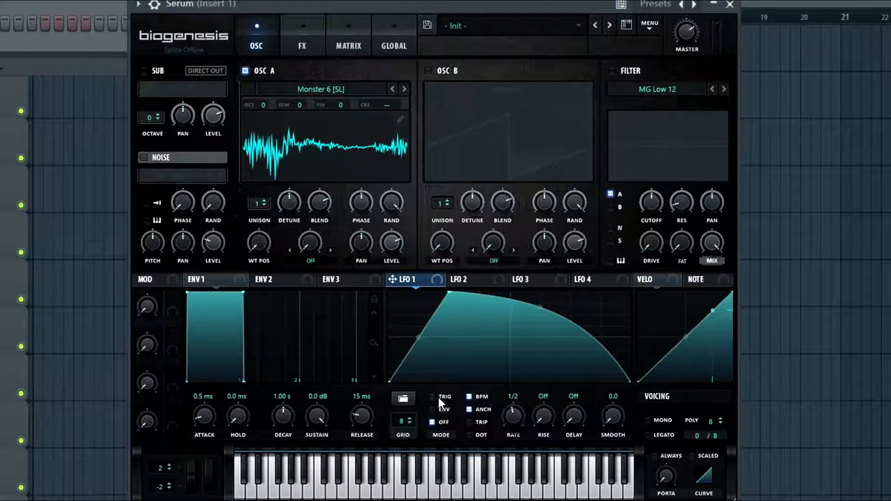
Step: Run LFO 1 in ENV mode at a 1/2 rate and assign it to oscillator A's wavetable position
{"action": "left_click", "coordinate": [440, 408]}
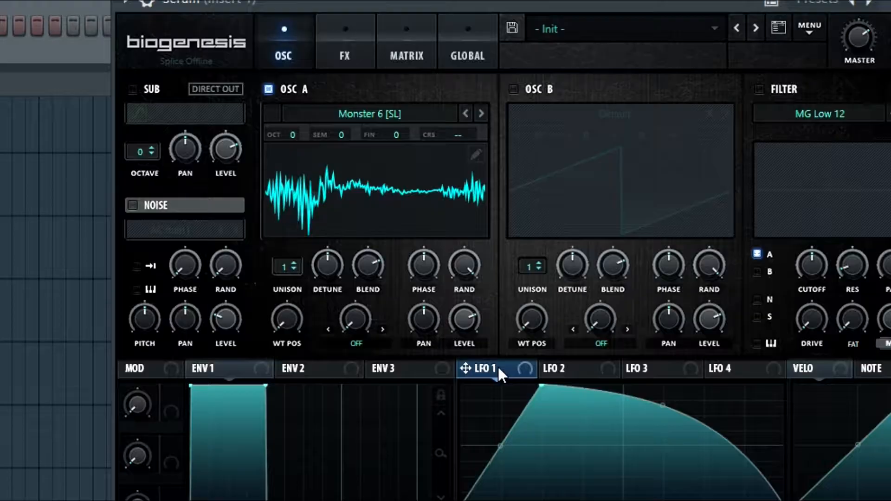
{"action": "left_click_drag", "start_coordinate": [289, 216], "coordinate": [48, 167]}
{"action": "mouse_move", "coordinate": [275, 300]}
{"action": "left_mouse_down"}
{"action": "mouse_move", "coordinate": [273, 319]}
{"action": "mouse_move", "coordinate": [277, 311]}
{"action": "left_mouse_up"}
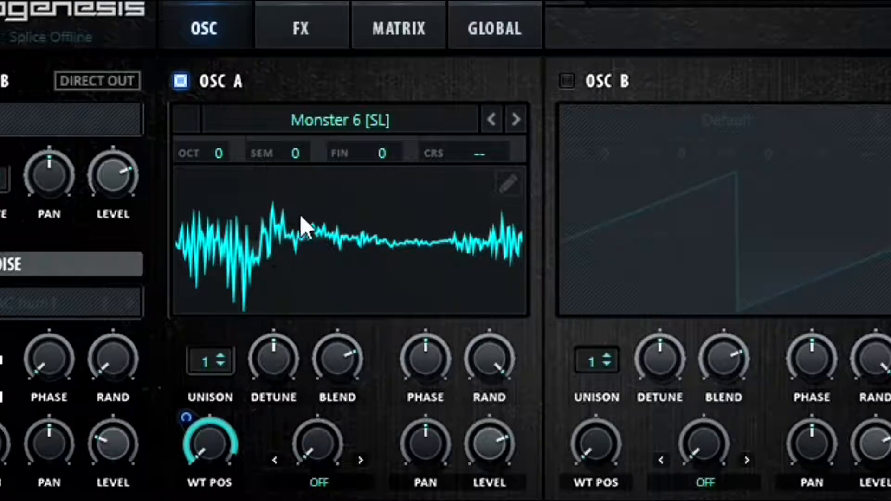
Step: Lower oscillator A by one octave and modulate its coarse pitch with LFO 1 at an amount of 11
{"action": "mouse_move", "coordinate": [261, 110]}
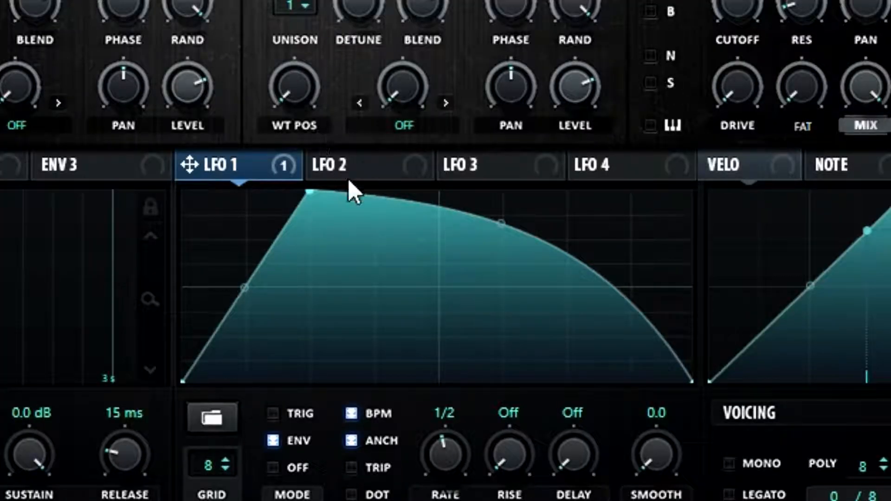
{"action": "left_click_drag", "start_coordinate": [203, 174], "coordinate": [391, 58]}
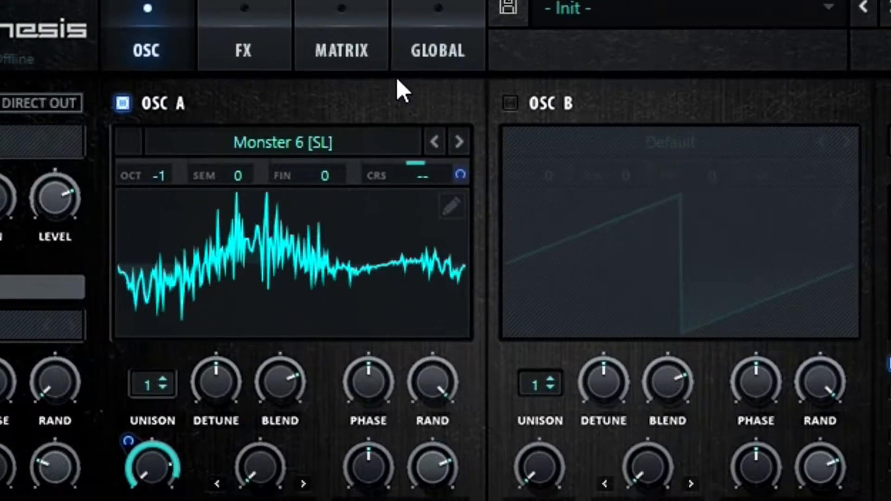
{"action": "left_click", "coordinate": [361, 54]}
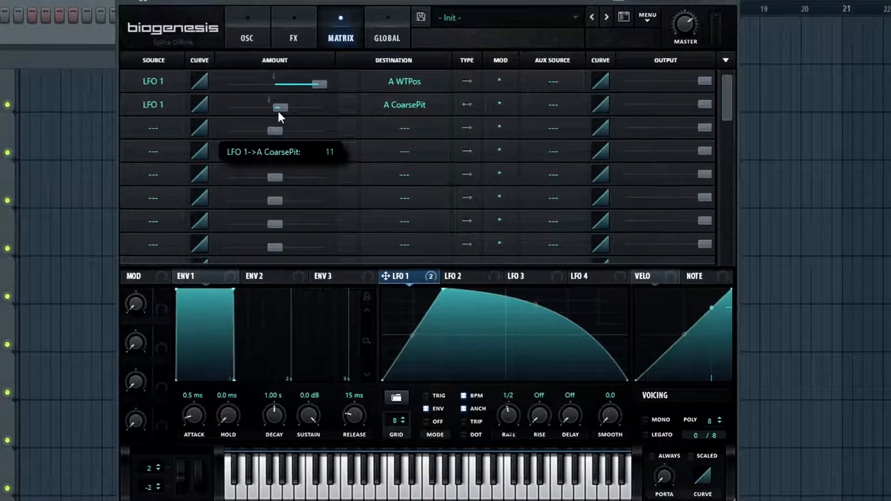
Step: Set oscillator A's warp mode to Bend + at about the midpoint and modulate its amount slightly with LFO 1
{"action": "left_click", "coordinate": [268, 43]}
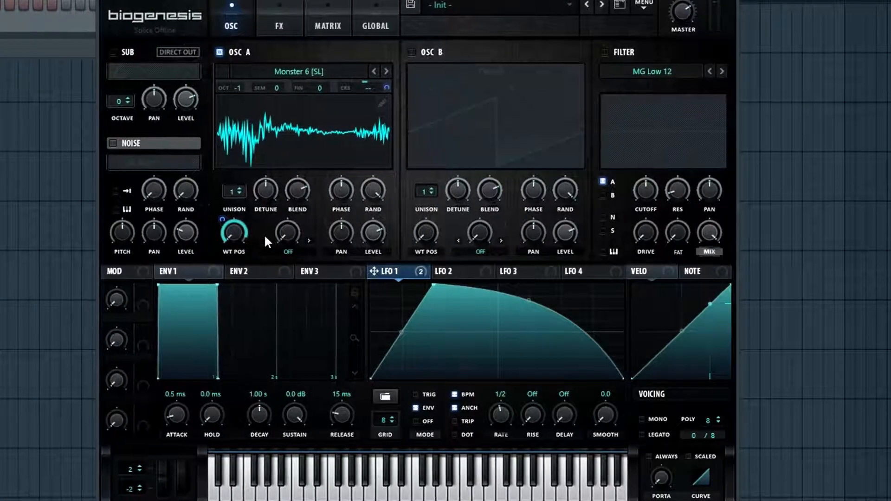
{"action": "left_click", "coordinate": [288, 250]}
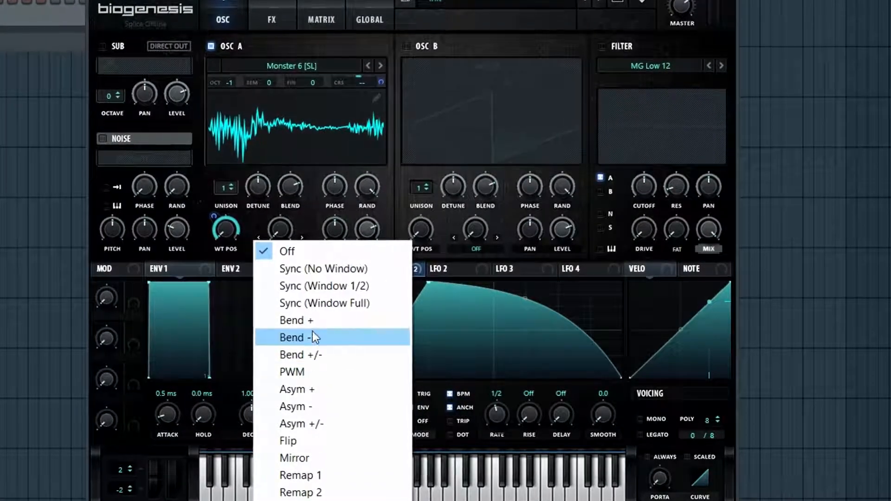
{"action": "left_click", "coordinate": [308, 324]}
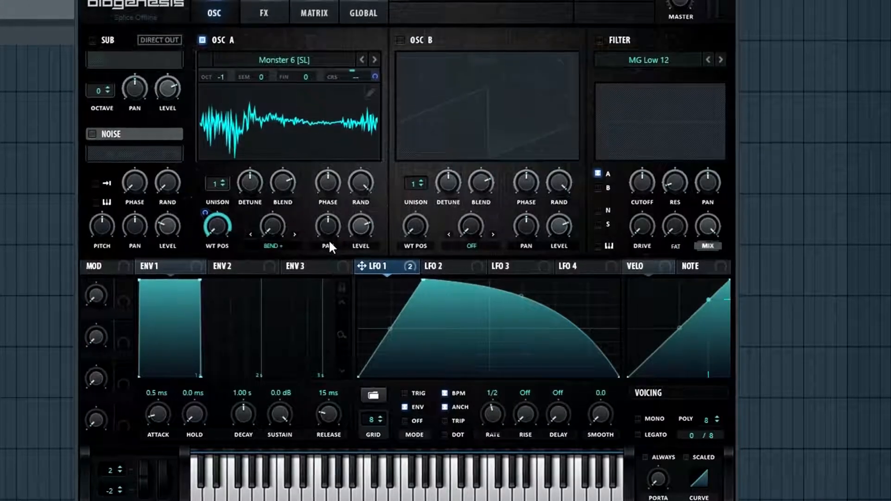
{"action": "left_click_drag", "start_coordinate": [267, 230], "coordinate": [317, 86]}
{"action": "double_click", "coordinate": [259, 221]}
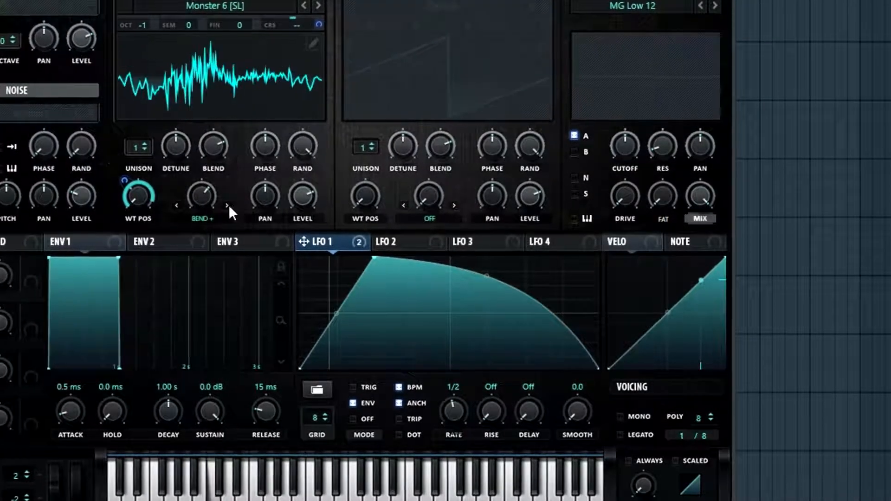
{"action": "left_click_drag", "start_coordinate": [206, 188], "coordinate": [234, 280]}
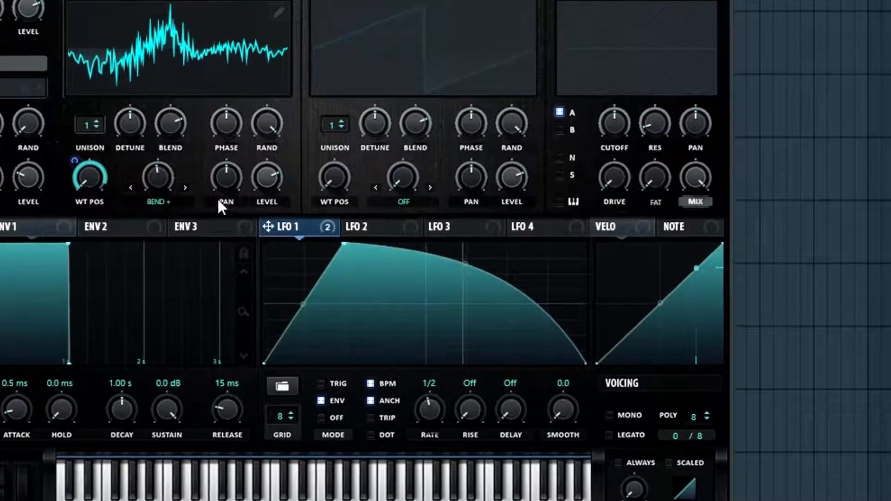
{"action": "left_click_drag", "start_coordinate": [286, 210], "coordinate": [130, 246]}
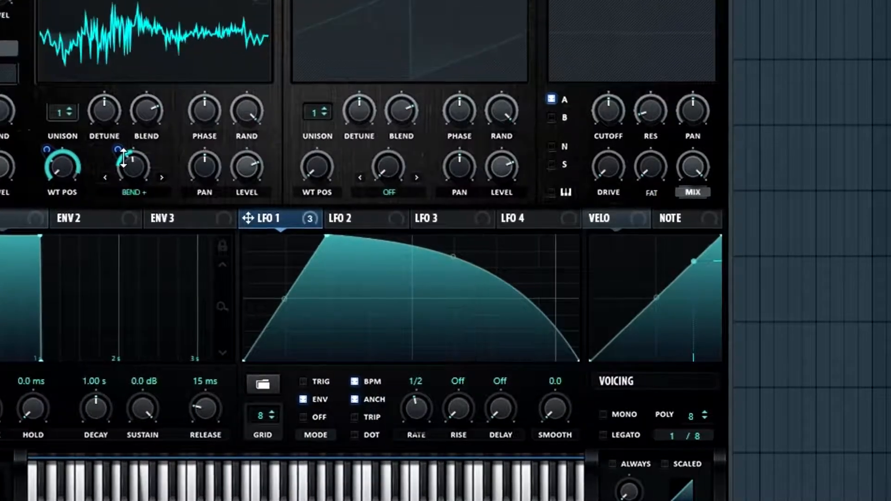
{"action": "left_click_drag", "start_coordinate": [120, 153], "coordinate": [137, 151]}
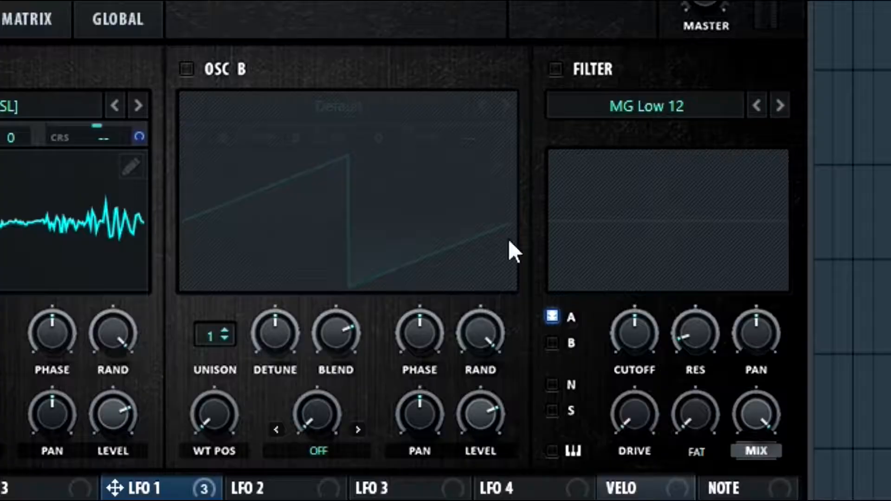
Step: Enable the filter for oscillator A and choose the High 24 filter type
{"action": "left_click", "coordinate": [555, 70]}
{"action": "left_click", "coordinate": [575, 113]}
{"action": "mouse_move", "coordinate": [608, 145]}
{"action": "left_click", "coordinate": [835, 493]}
Step: Modulate the filter cutoff with LFO 1 from a base of 8 Hz, adjusting the modulation depth to about half
{"action": "left_click_drag", "start_coordinate": [114, 487], "coordinate": [628, 348]}
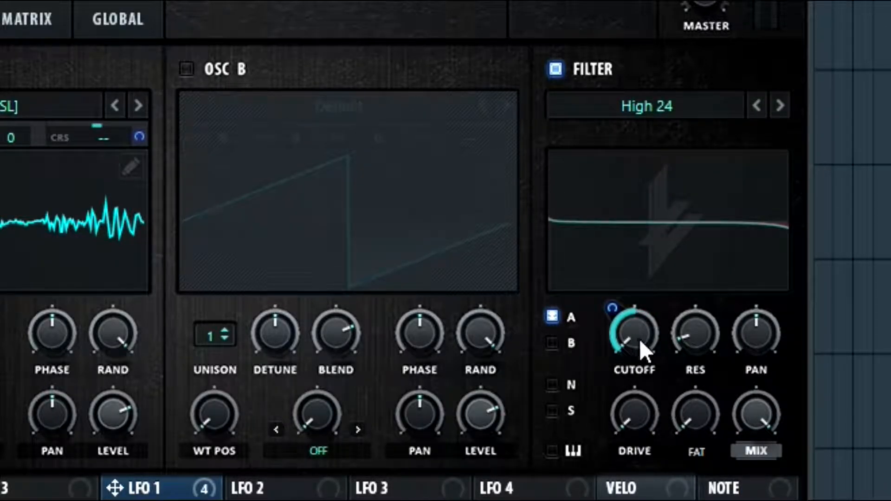
{"action": "left_click_drag", "start_coordinate": [610, 319], "coordinate": [611, 348]}
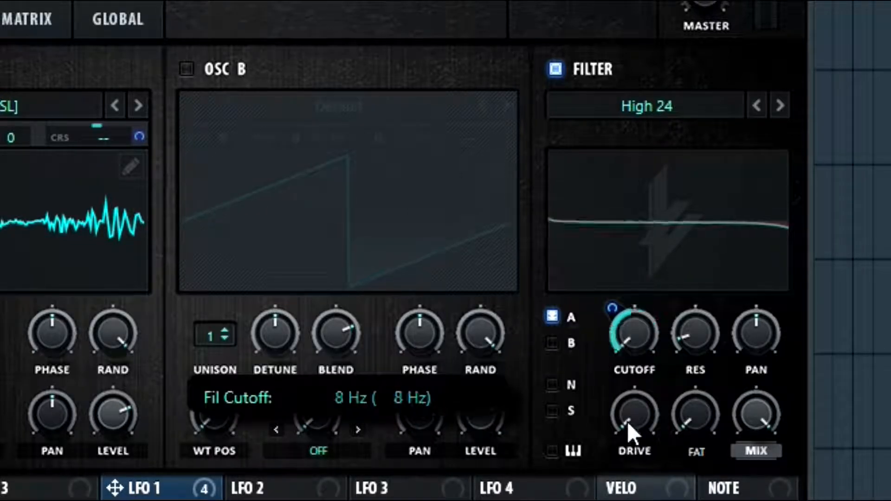
{"action": "left_click_drag", "start_coordinate": [613, 309], "coordinate": [617, 320]}
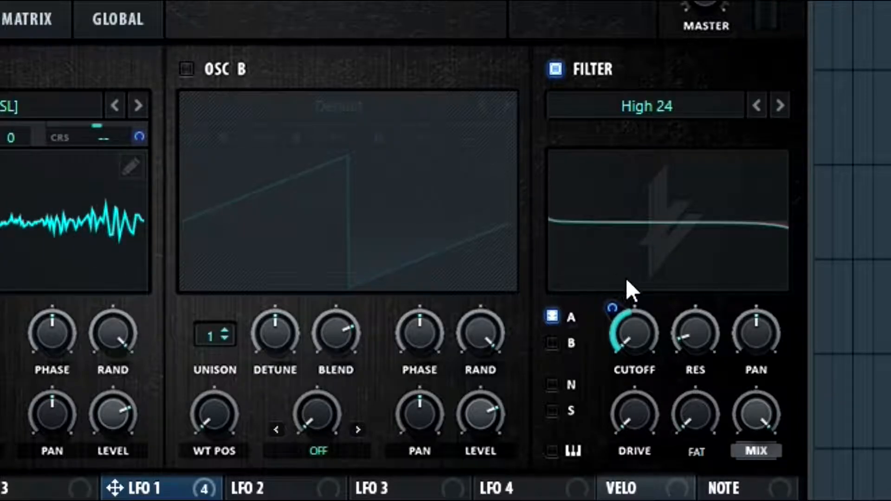
{"action": "left_click_drag", "start_coordinate": [620, 300], "coordinate": [621, 323]}
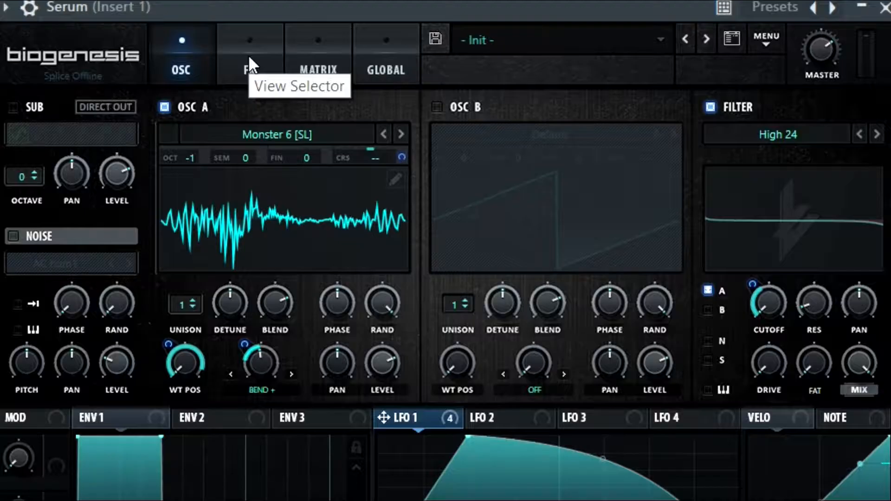
Step: Add a multiband compressor with slightly raised gain and place it first in the effects chain
{"action": "left_click", "coordinate": [378, 100]}
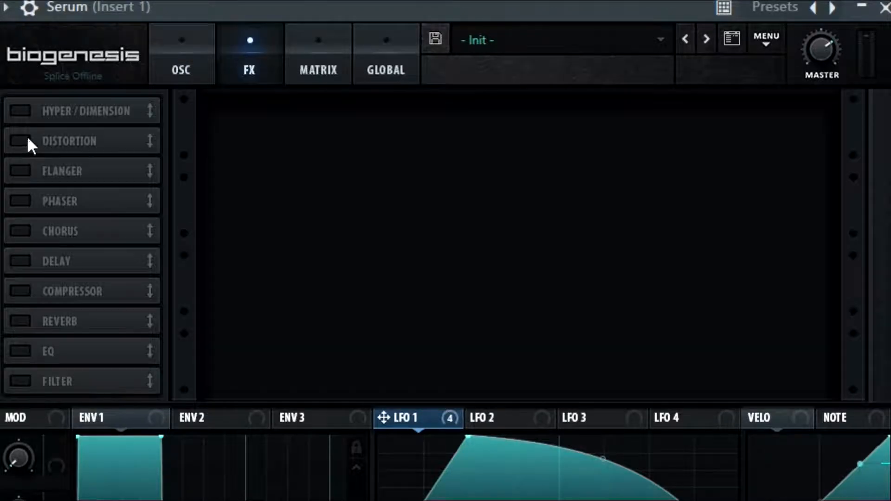
{"action": "left_click", "coordinate": [20, 291]}
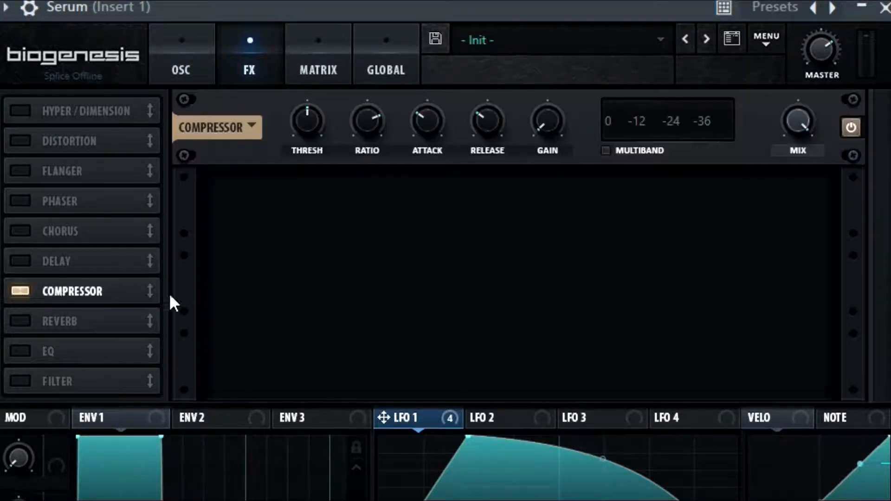
{"action": "left_click", "coordinate": [606, 150]}
{"action": "mouse_move", "coordinate": [568, 113]}
{"action": "left_mouse_down"}
{"action": "mouse_move", "coordinate": [543, 120]}
{"action": "mouse_move", "coordinate": [565, 107]}
{"action": "left_mouse_up"}
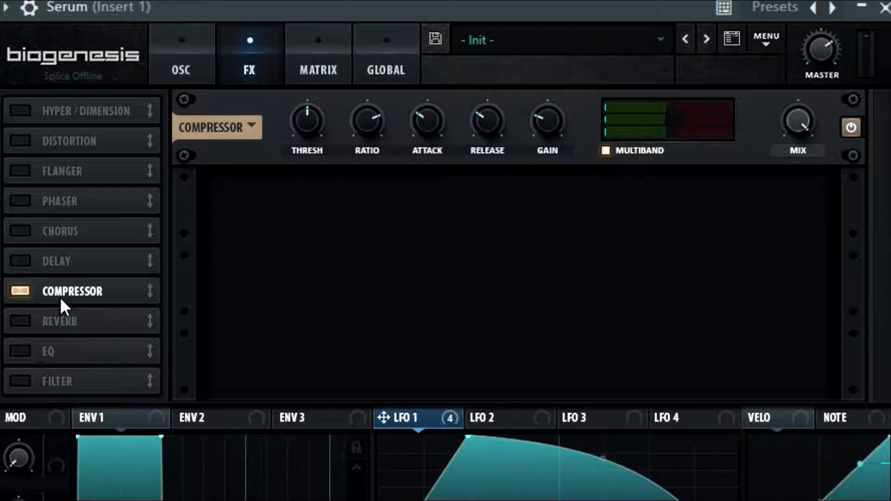
{"action": "left_click_drag", "start_coordinate": [62, 299], "coordinate": [161, 115]}
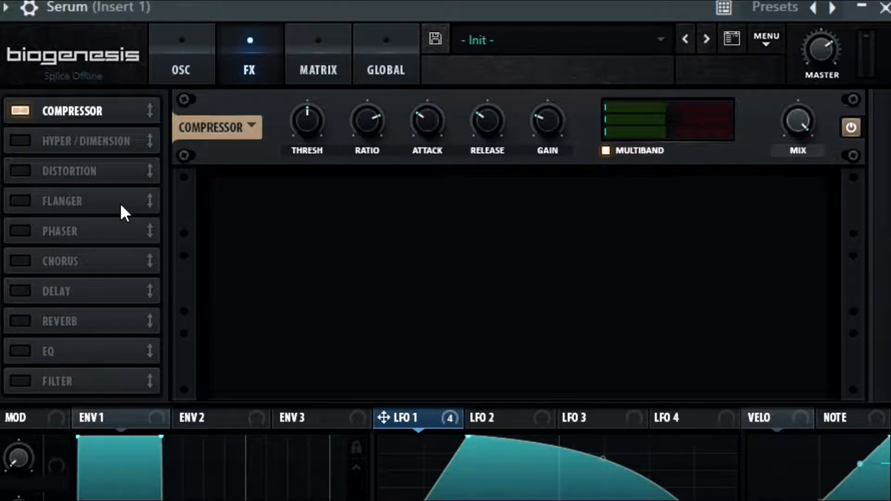
Step: Add Hyper/Dimension ahead of the compressor, with Dimension size 12%, a raised Dimension mix and a lowered Hyper mix
{"action": "left_click", "coordinate": [94, 144]}
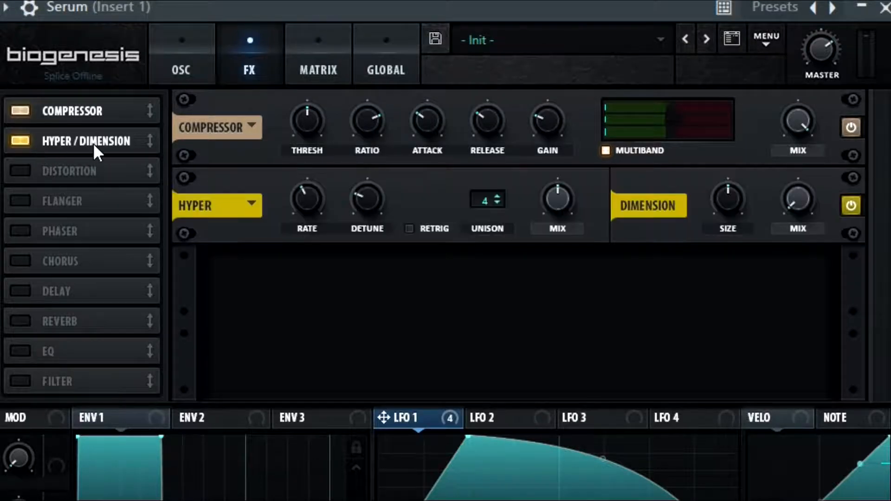
{"action": "left_click_drag", "start_coordinate": [728, 200], "coordinate": [741, 255]}
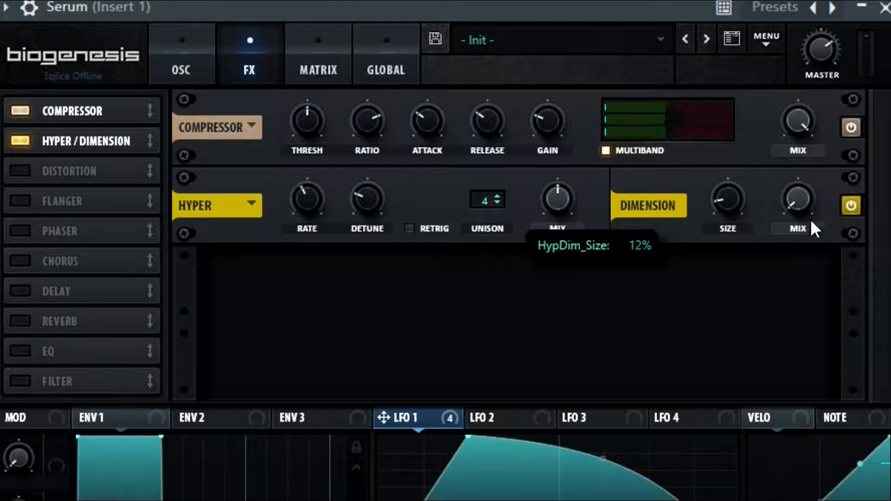
{"action": "left_click_drag", "start_coordinate": [798, 204], "coordinate": [845, 102]}
{"action": "left_click_drag", "start_coordinate": [537, 204], "coordinate": [548, 280]}
{"action": "left_click_drag", "start_coordinate": [76, 135], "coordinate": [118, 73]}
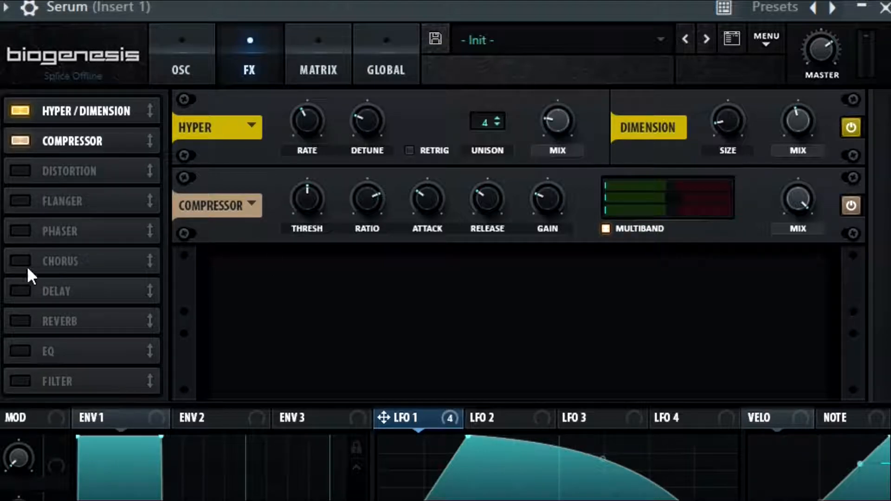
Step: Add a phaser between Hyper/Dimension and the compressor, with depth 26% and a lowered frequency
{"action": "left_click", "coordinate": [20, 231]}
{"action": "left_click_drag", "start_coordinate": [48, 230], "coordinate": [99, 140]}
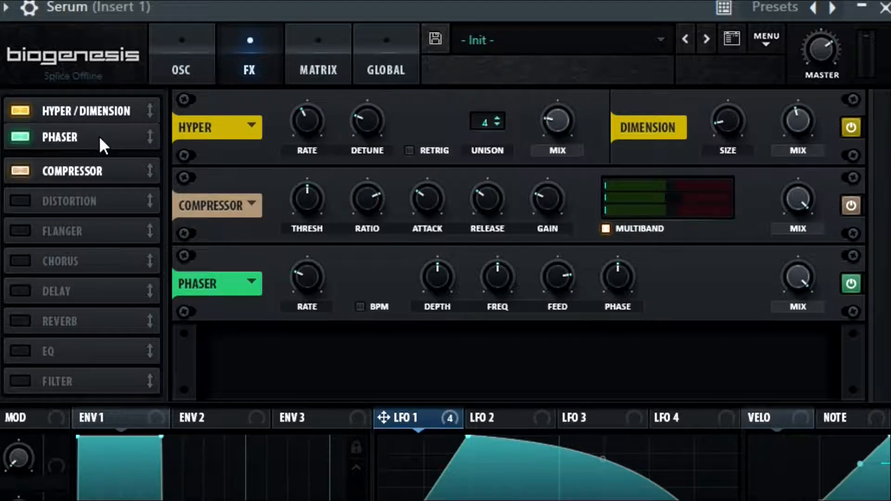
{"action": "left_click_drag", "start_coordinate": [457, 198], "coordinate": [467, 259]}
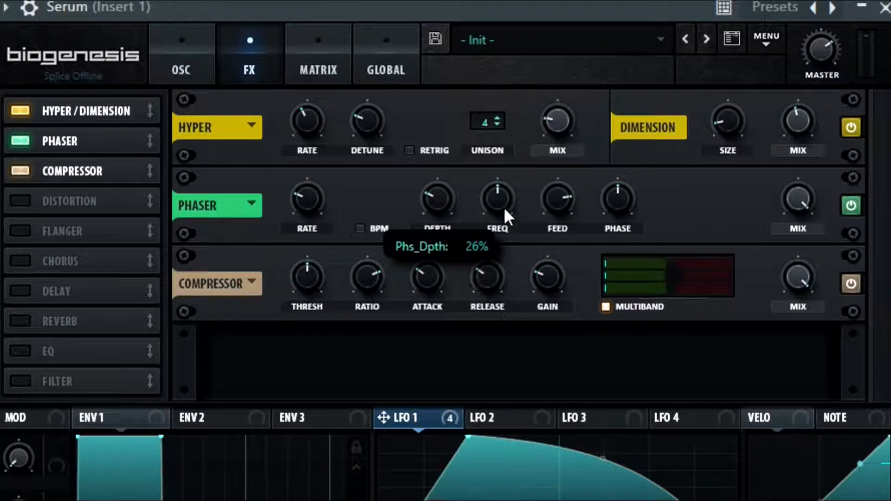
{"action": "left_click_drag", "start_coordinate": [504, 209], "coordinate": [505, 244]}
Step: Modulate the phaser's frequency by a small amount and its mix with LFO 1
{"action": "left_click_drag", "start_coordinate": [383, 418], "coordinate": [462, 278]}
{"action": "left_click_drag", "start_coordinate": [490, 187], "coordinate": [463, 263]}
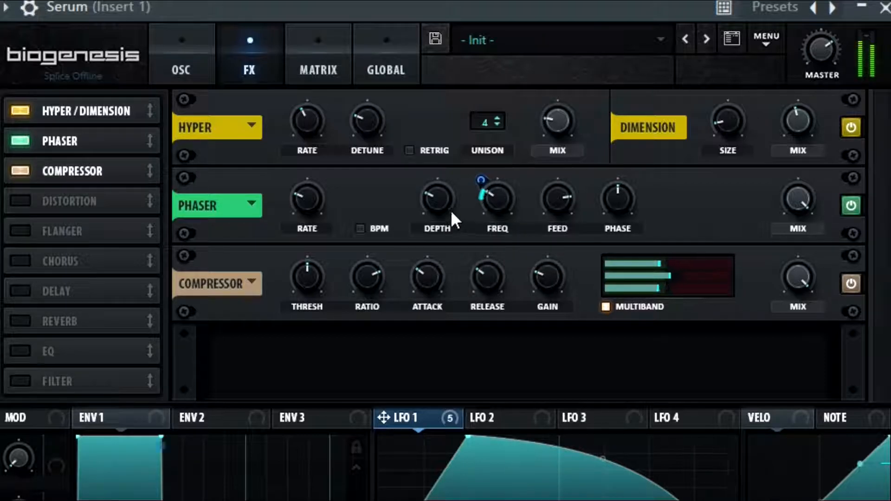
{"action": "mouse_move", "coordinate": [407, 414]}
{"action": "left_mouse_down"}
{"action": "mouse_move", "coordinate": [775, 195]}
{"action": "mouse_move", "coordinate": [777, 213]}
{"action": "left_mouse_up"}
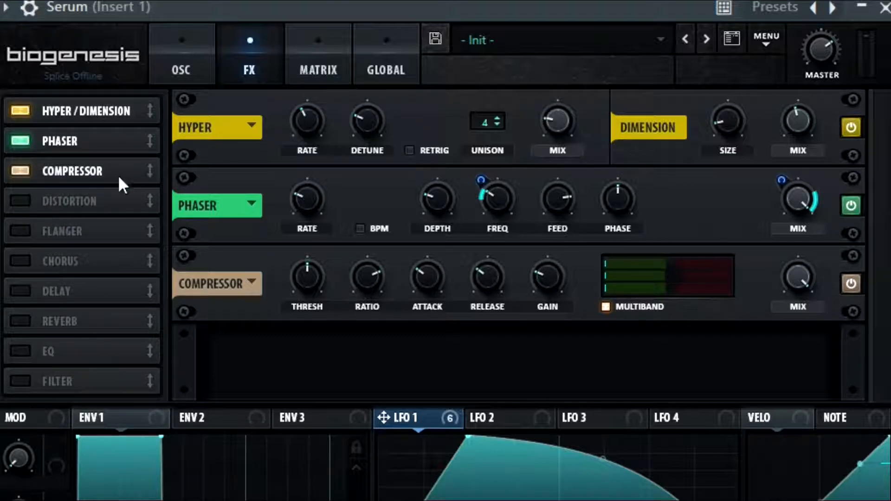
Step: Try a SoftClip distortion after the compressor and remove it from the effects chain
{"action": "left_click", "coordinate": [20, 201]}
{"action": "left_click", "coordinate": [347, 367]}
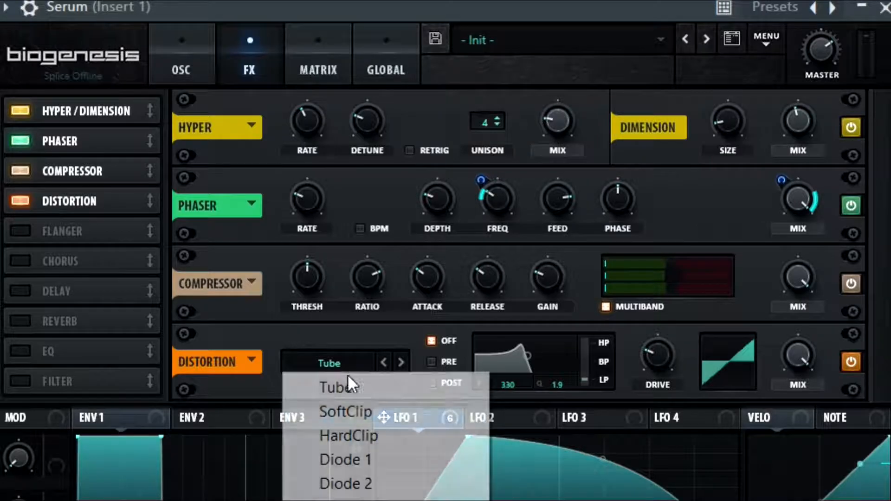
{"action": "left_click", "coordinate": [392, 415]}
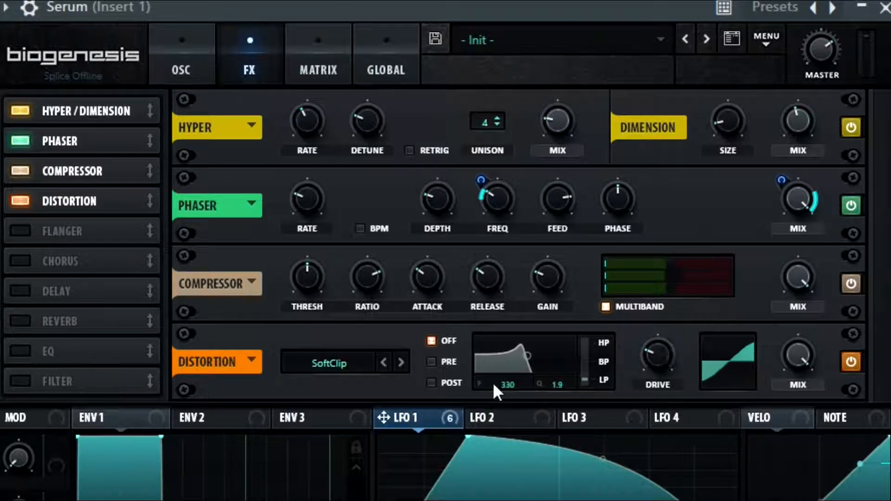
{"action": "left_click", "coordinate": [347, 367]}
{"action": "left_click", "coordinate": [245, 380]}
{"action": "left_click", "coordinate": [20, 201]}
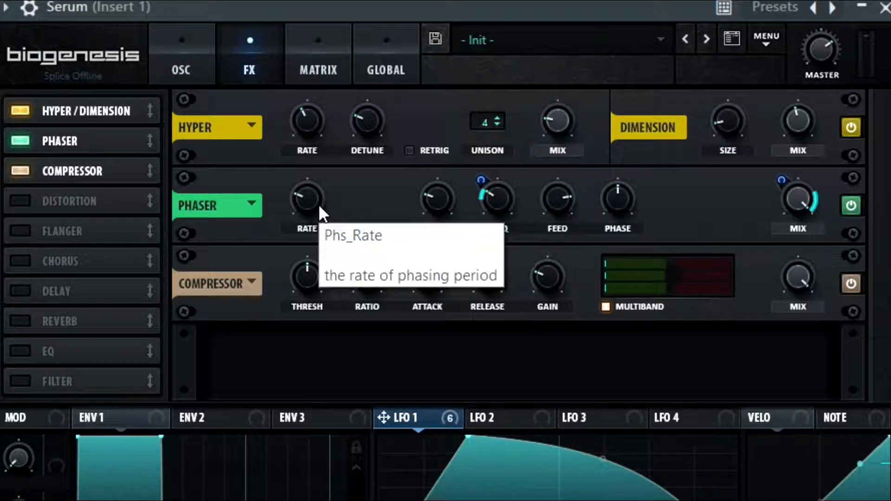
Step: Try a flanger with 33% depth and a chorus after the compressor, removing each from the chain
{"action": "left_click", "coordinate": [20, 230]}
{"action": "left_click_drag", "start_coordinate": [437, 355], "coordinate": [437, 349]}
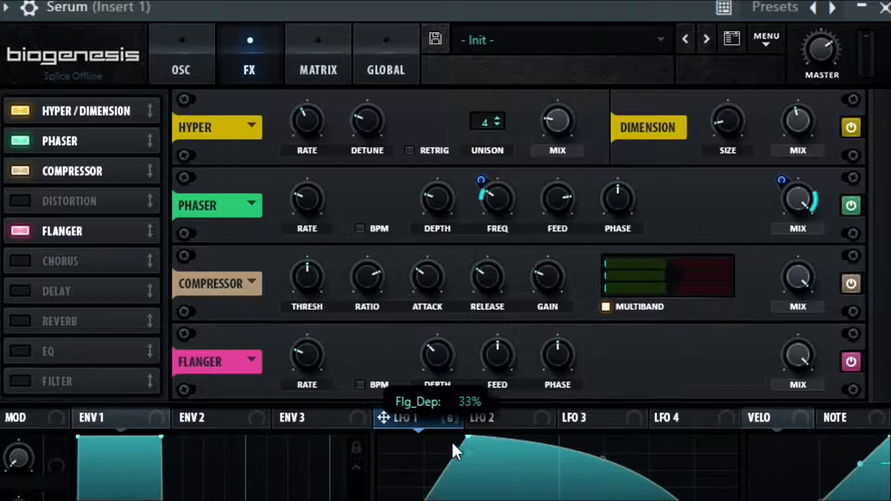
{"action": "left_click", "coordinate": [24, 228]}
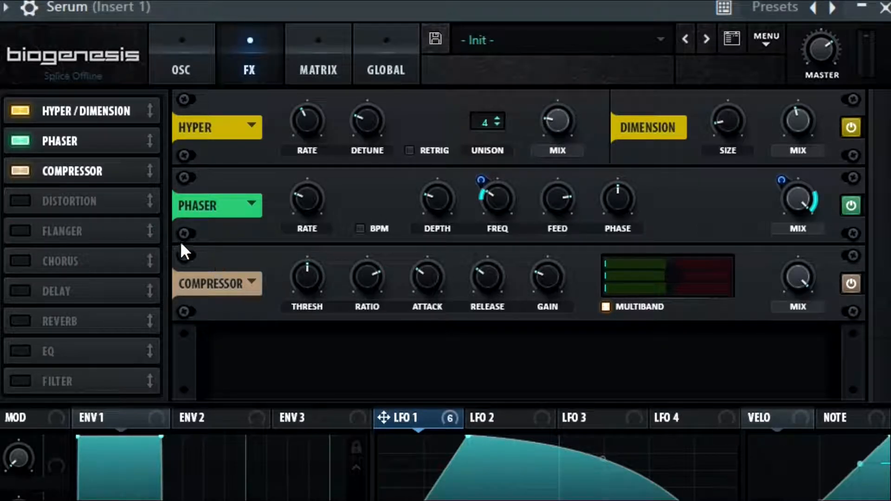
{"action": "left_click", "coordinate": [21, 263]}
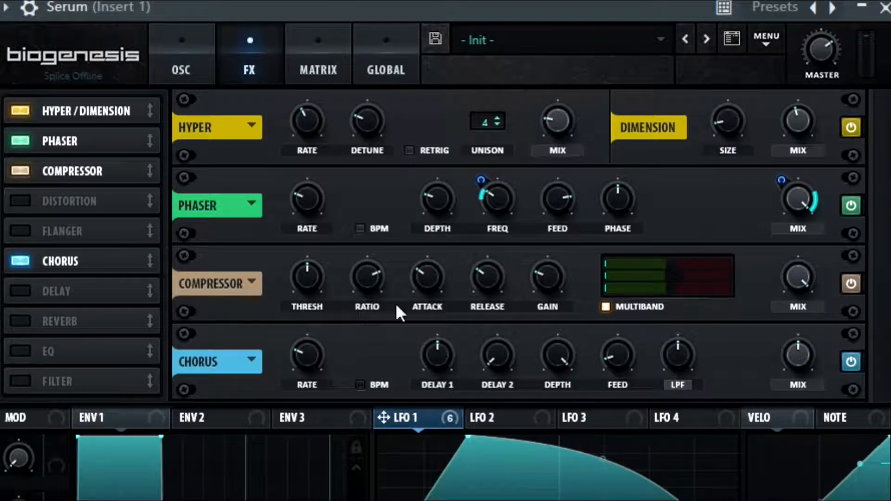
{"action": "left_click", "coordinate": [19, 260]}
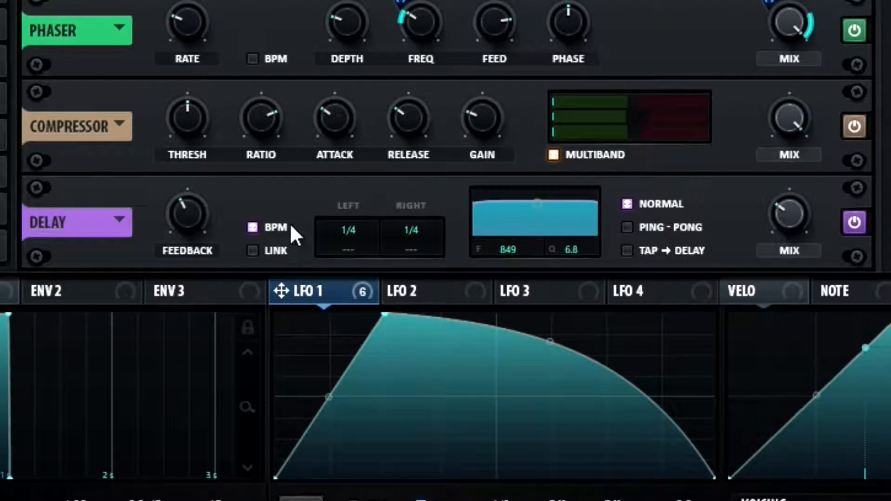
Step: Use a BPM-synced delay after the compressor, with its left and right times linked and set to 1/64
{"action": "left_click", "coordinate": [285, 246]}
{"action": "left_click_drag", "start_coordinate": [343, 234], "coordinate": [366, 332]}
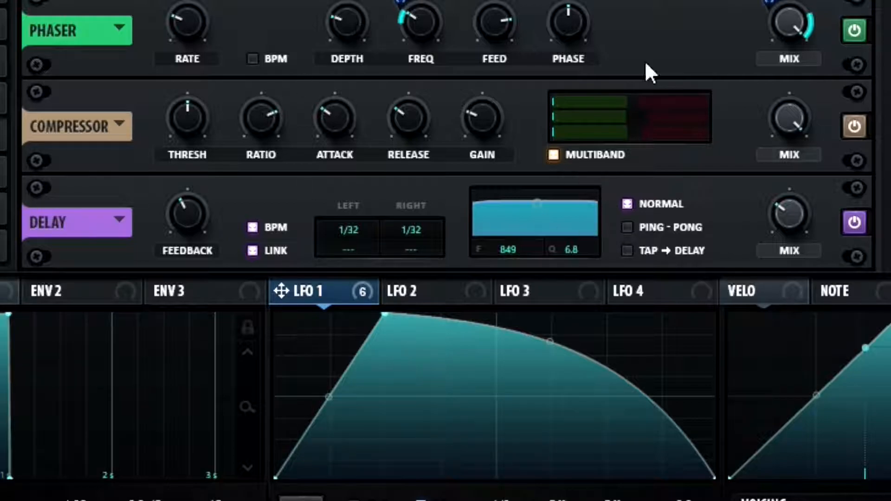
{"action": "left_click", "coordinate": [856, 224]}
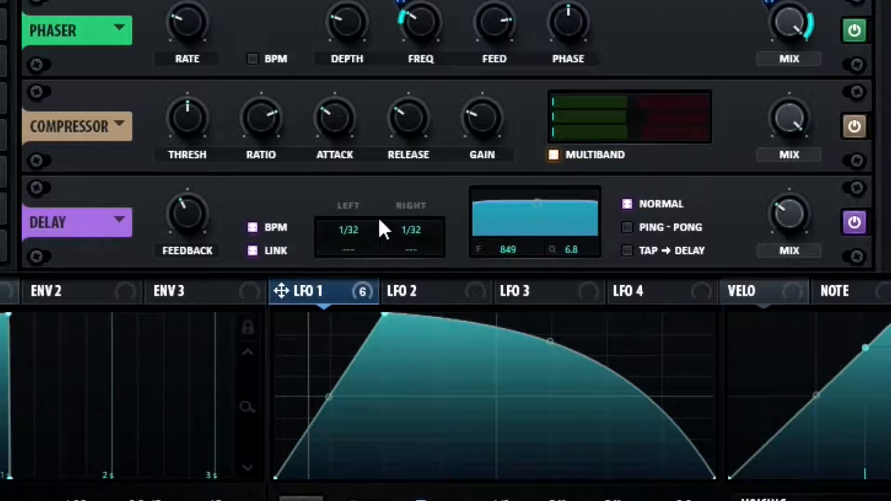
{"action": "left_click_drag", "start_coordinate": [352, 227], "coordinate": [356, 254]}
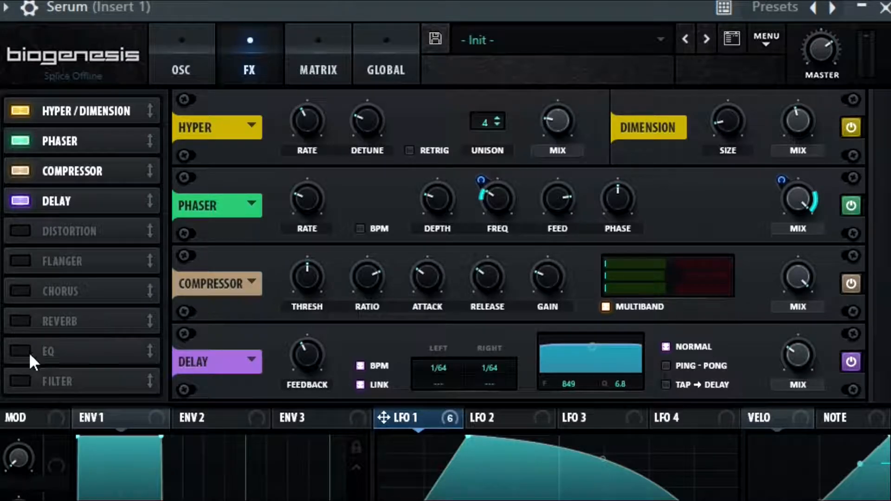
Step: Add an EQ at the start of the effects chain and make its low band a peak with strongly raised gain
{"action": "left_click", "coordinate": [27, 352]}
{"action": "left_click_drag", "start_coordinate": [60, 346], "coordinate": [121, 70]}
{"action": "left_click", "coordinate": [466, 125]}
{"action": "left_click_drag", "start_coordinate": [426, 97], "coordinate": [459, 66]}
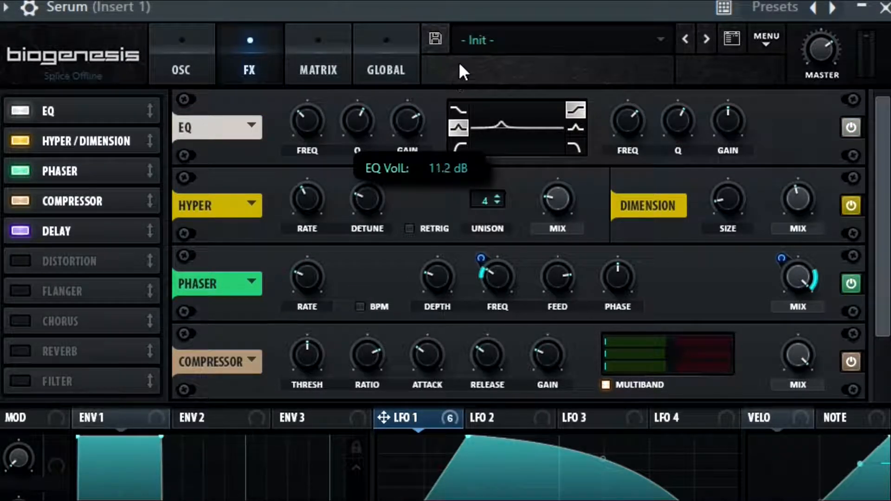
Step: Lower the EQ's low-band frequency to about 108 Hz and modulate it moderately with LFO 1
{"action": "left_click_drag", "start_coordinate": [310, 119], "coordinate": [323, 139]}
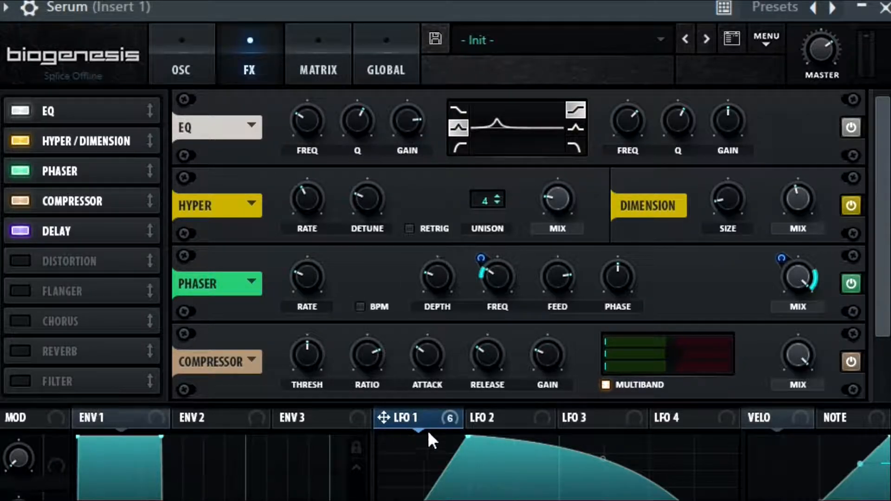
{"action": "left_click_drag", "start_coordinate": [299, 100], "coordinate": [290, 155]}
{"action": "mouse_move", "coordinate": [318, 130]}
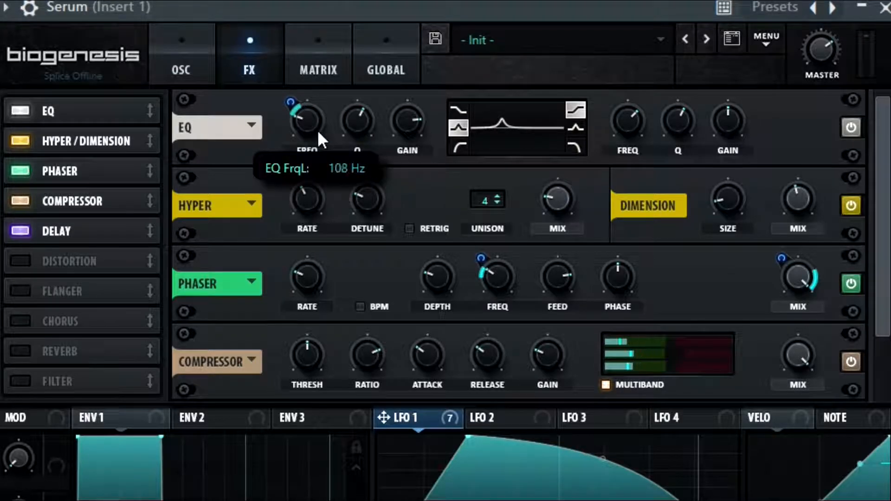
{"action": "mouse_move", "coordinate": [308, 99]}
{"action": "left_mouse_down"}
{"action": "mouse_move", "coordinate": [311, 88]}
{"action": "mouse_move", "coordinate": [303, 106]}
{"action": "left_mouse_up"}
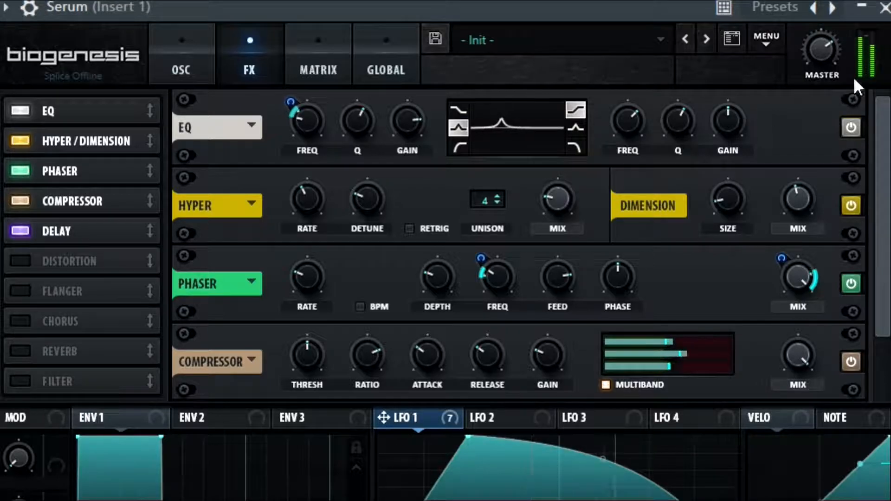
Step: Make the EQ's high band a boosted peak with LFO 1 modulating its frequency, and slightly reduce the low band's gain
{"action": "left_click", "coordinate": [576, 127]}
{"action": "left_click_drag", "start_coordinate": [721, 118], "coordinate": [711, 93]}
{"action": "left_click_drag", "start_coordinate": [644, 111], "coordinate": [644, 122]}
{"action": "left_click_drag", "start_coordinate": [445, 412], "coordinate": [608, 179]}
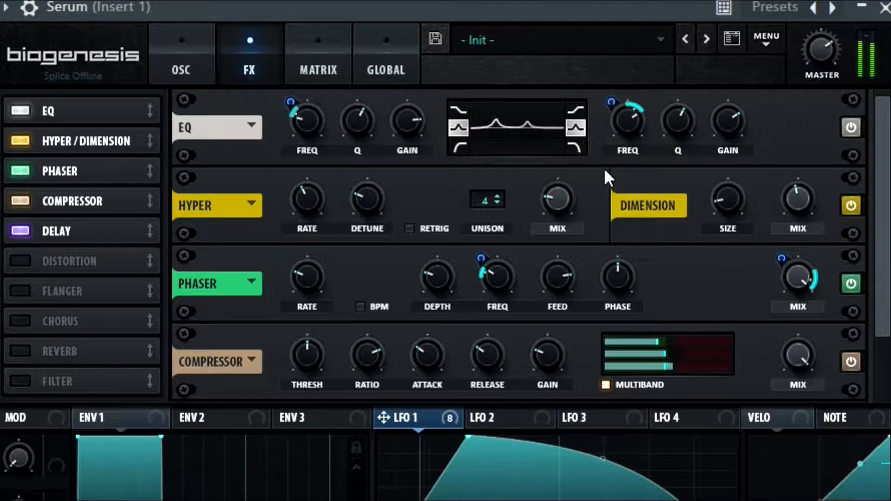
{"action": "mouse_move", "coordinate": [610, 102]}
{"action": "left_mouse_down"}
{"action": "mouse_move", "coordinate": [608, 124]}
{"action": "mouse_move", "coordinate": [607, 108]}
{"action": "mouse_move", "coordinate": [610, 122]}
{"action": "mouse_move", "coordinate": [622, 95]}
{"action": "mouse_move", "coordinate": [617, 107]}
{"action": "left_mouse_up"}
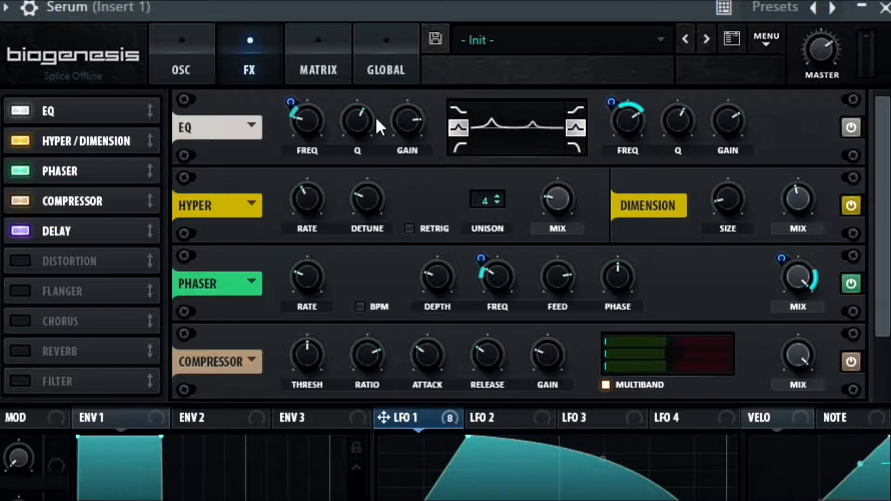
{"action": "left_click_drag", "start_coordinate": [410, 129], "coordinate": [409, 131]}
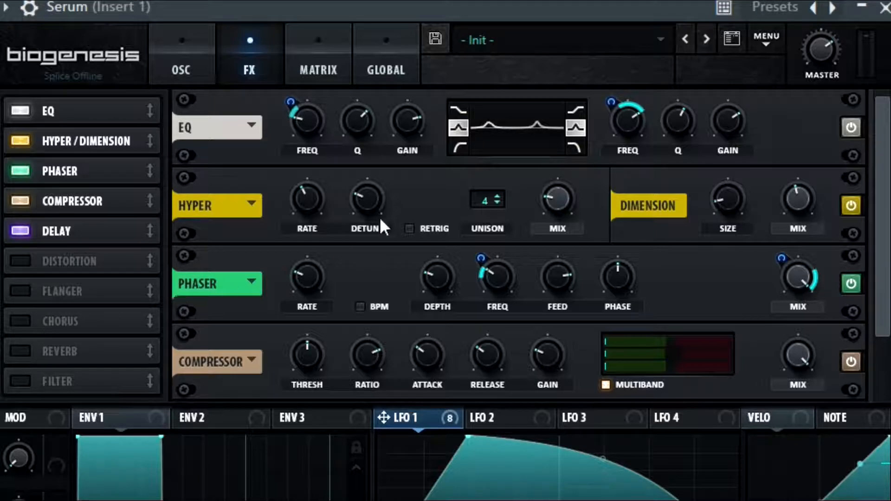
Step: Leave the reverb switched off and add a Flg + filter between the EQ and Hyper/Dimension
{"action": "left_click_drag", "start_coordinate": [31, 351], "coordinate": [118, 261]}
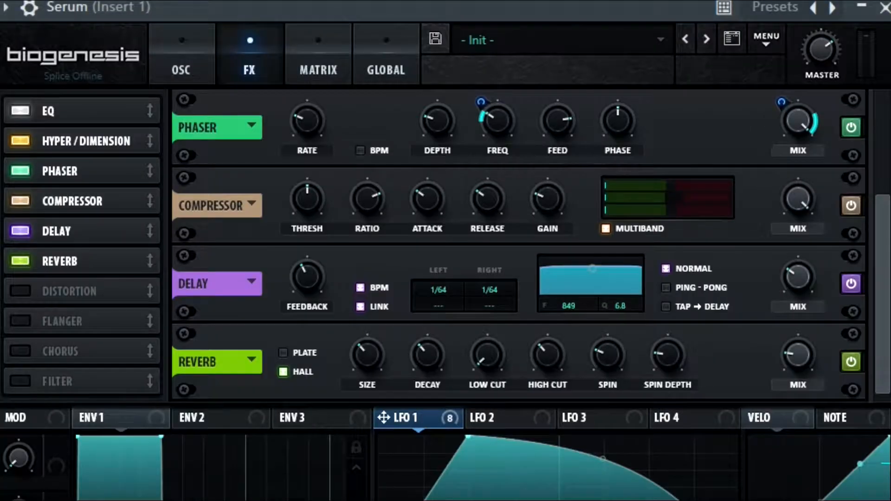
{"action": "left_click", "coordinate": [11, 264]}
{"action": "left_click_drag", "start_coordinate": [17, 384], "coordinate": [150, 180]}
{"action": "left_click", "coordinate": [327, 131]}
{"action": "mouse_move", "coordinate": [330, 204]}
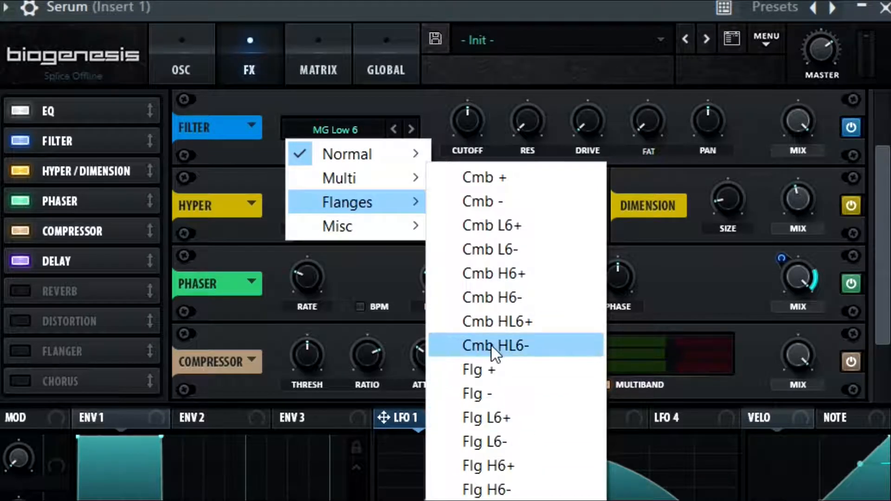
{"action": "left_click", "coordinate": [477, 368]}
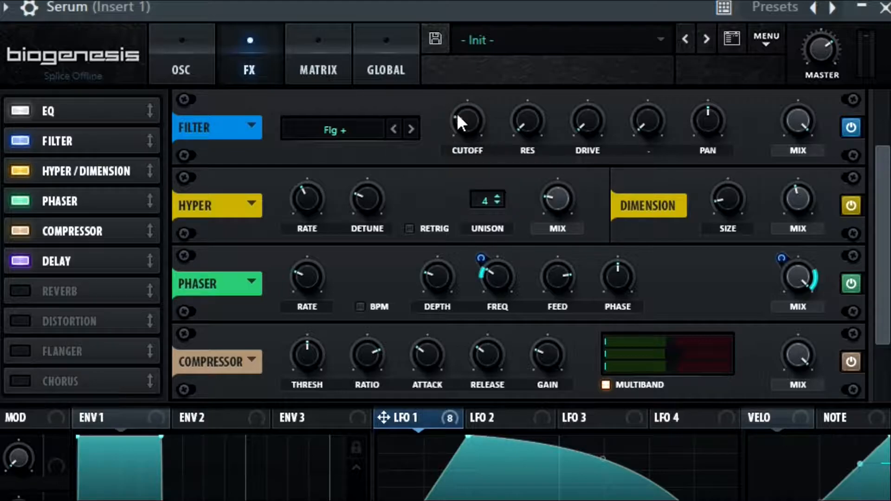
Step: Modulate the filter effect's cutoff by a small amount with LFO 1 and set the cutoff to about 129 Hz
{"action": "left_click_drag", "start_coordinate": [477, 91], "coordinate": [434, 420]}
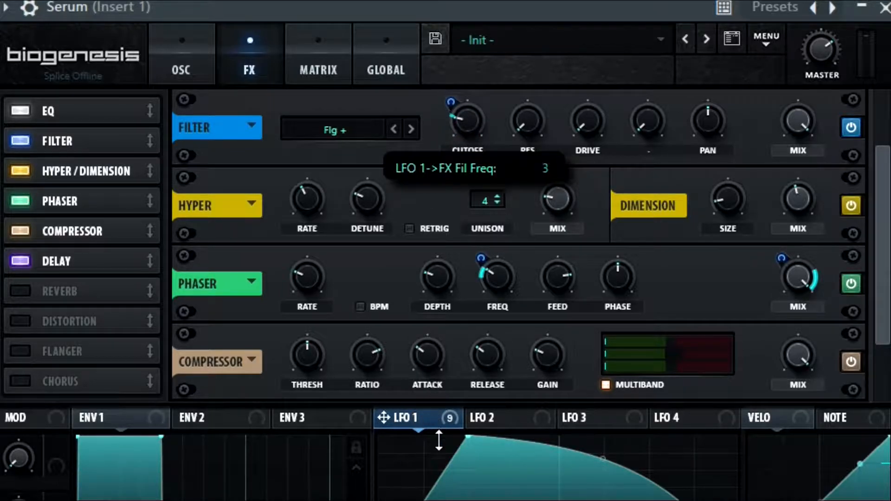
{"action": "left_click_drag", "start_coordinate": [435, 470], "coordinate": [432, 482]}
{"action": "left_click_drag", "start_coordinate": [466, 117], "coordinate": [478, 94]}
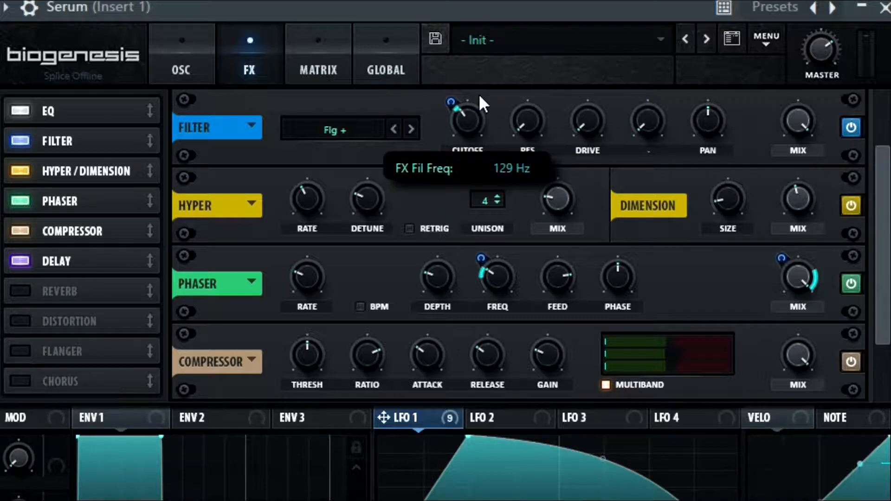
Step: Raise the filter effect's resonance to 49%
{"action": "left_click_drag", "start_coordinate": [527, 122], "coordinate": [557, 74]}
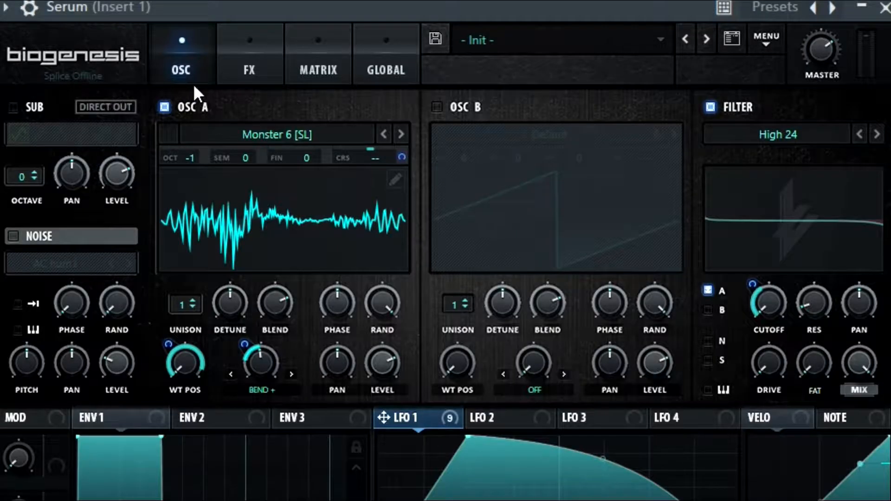
{"action": "left_click", "coordinate": [249, 64]}
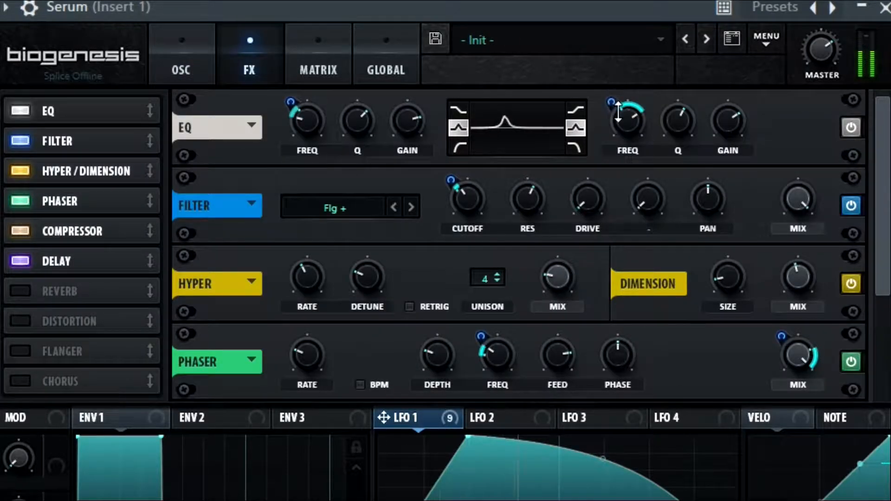
{"action": "left_click_drag", "start_coordinate": [510, 207], "coordinate": [511, 223]}
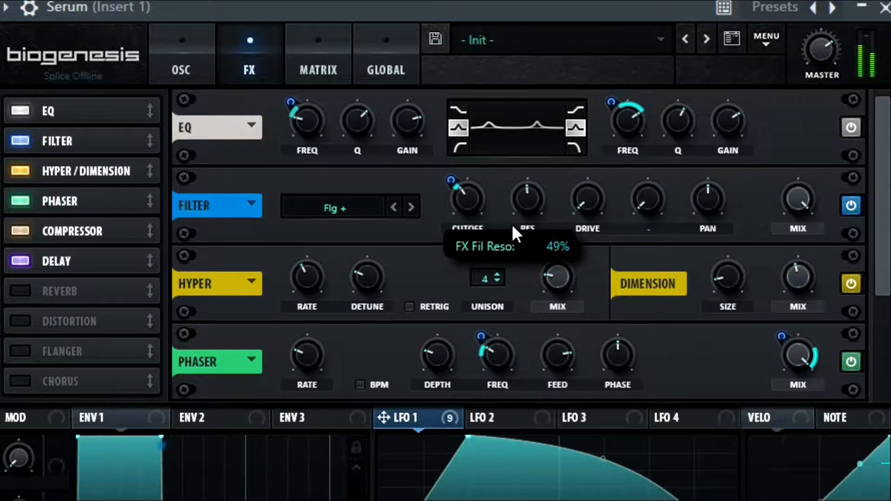
{"action": "mouse_move", "coordinate": [448, 191]}
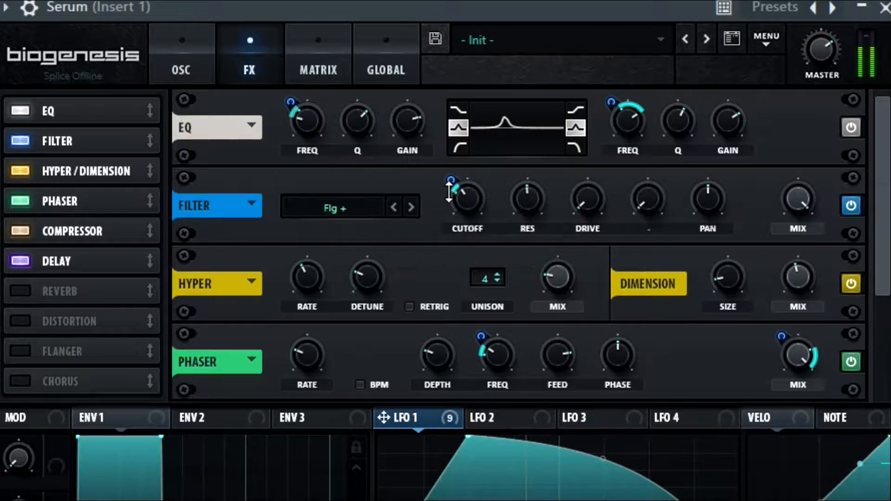
Step: Adjust the filter effect's mix
{"action": "mouse_move", "coordinate": [804, 205]}
{"action": "left_mouse_down"}
{"action": "mouse_move", "coordinate": [814, 266]}
{"action": "mouse_move", "coordinate": [812, 218]}
{"action": "left_mouse_up"}
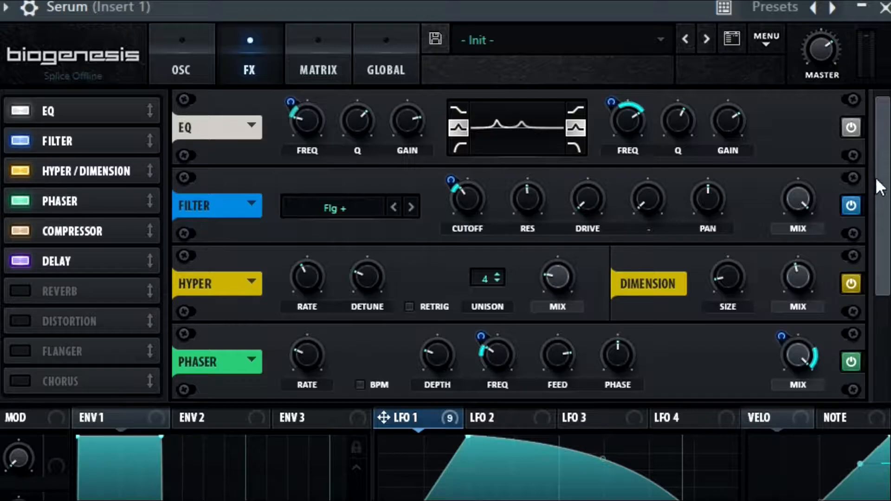
{"action": "left_click_drag", "start_coordinate": [887, 182], "coordinate": [876, 2]}
{"action": "left_click_drag", "start_coordinate": [801, 211], "coordinate": [798, 204]}
{"action": "right_click", "coordinate": [782, 182]}
{"action": "left_click", "coordinate": [815, 239]}
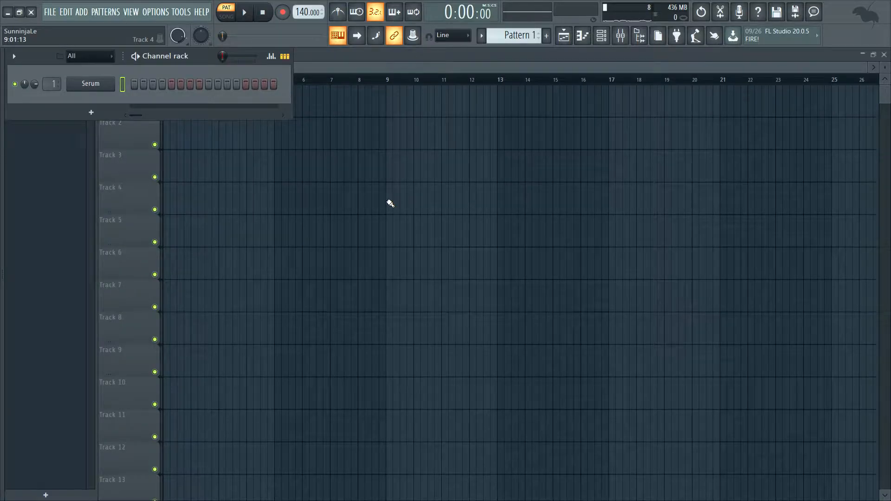
Step: Switch to FL Studio's piano roll for the Serum channel and place a half-bar A2 note at the start of bar 1
{"action": "key", "text": "F9"}
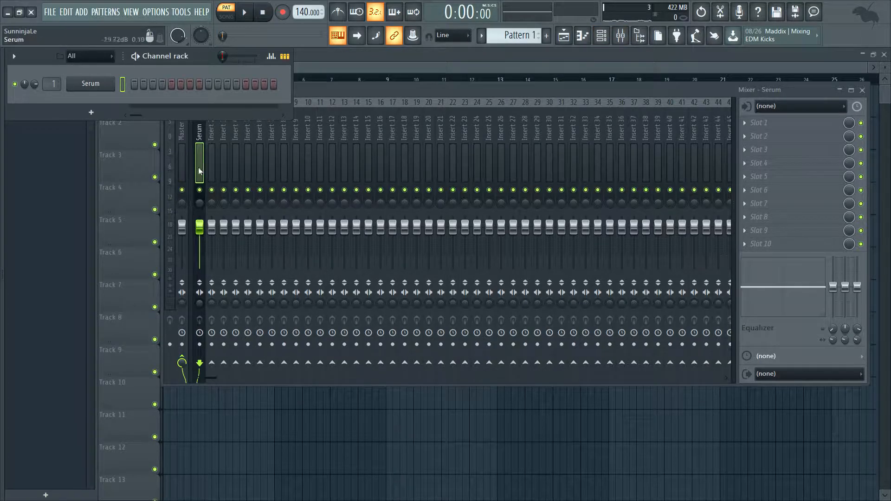
{"action": "key", "text": "F7"}
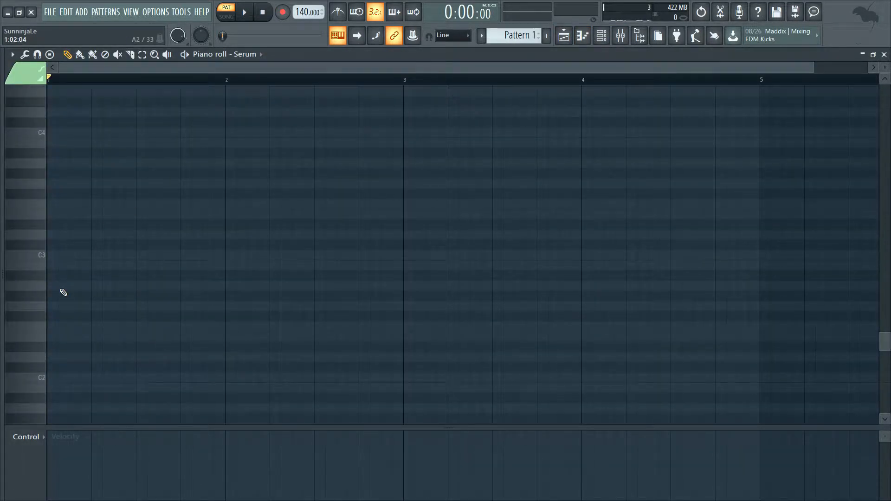
{"action": "left_click", "coordinate": [64, 289]}
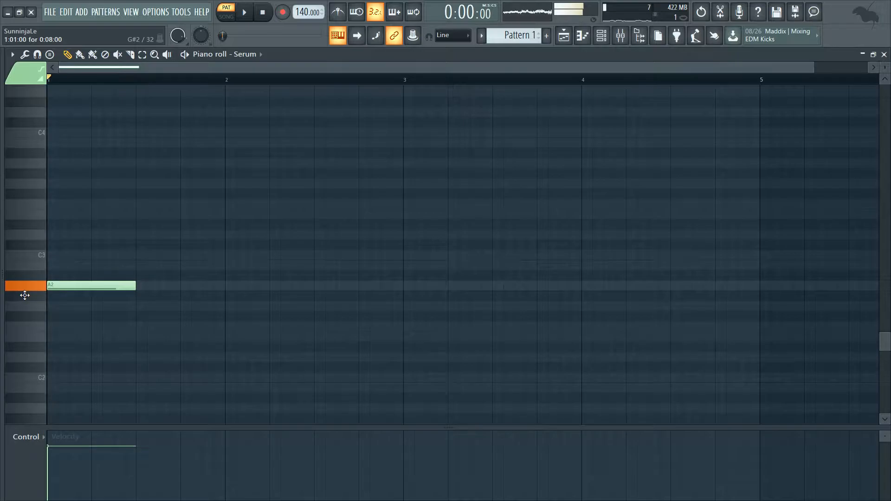
Step: Show the mixer and channel rack, load OTT in slot 1 of the Serum track and set its depth to 47%
{"action": "left_click", "coordinate": [613, 35]}
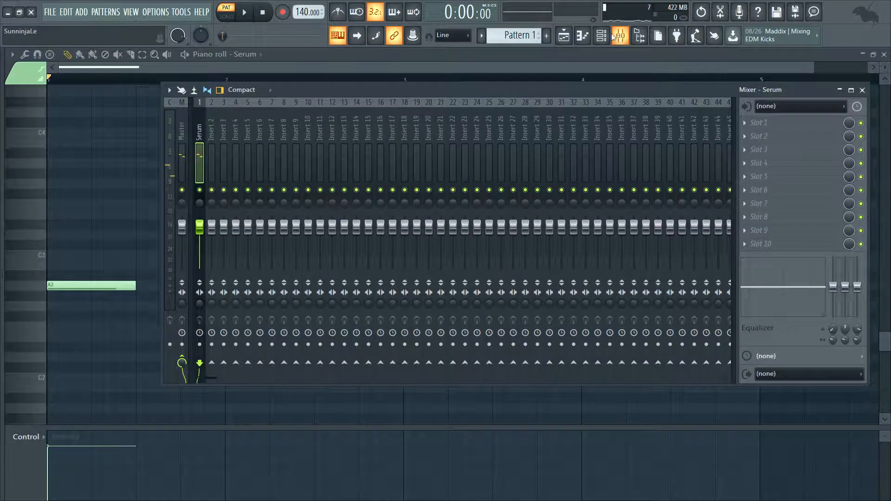
{"action": "left_click", "coordinate": [601, 36]}
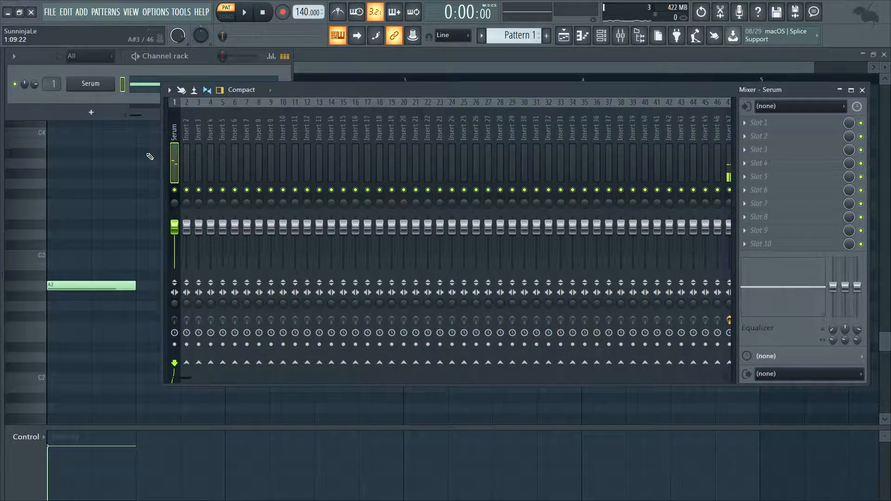
{"action": "left_click_drag", "start_coordinate": [167, 149], "coordinate": [196, 153]}
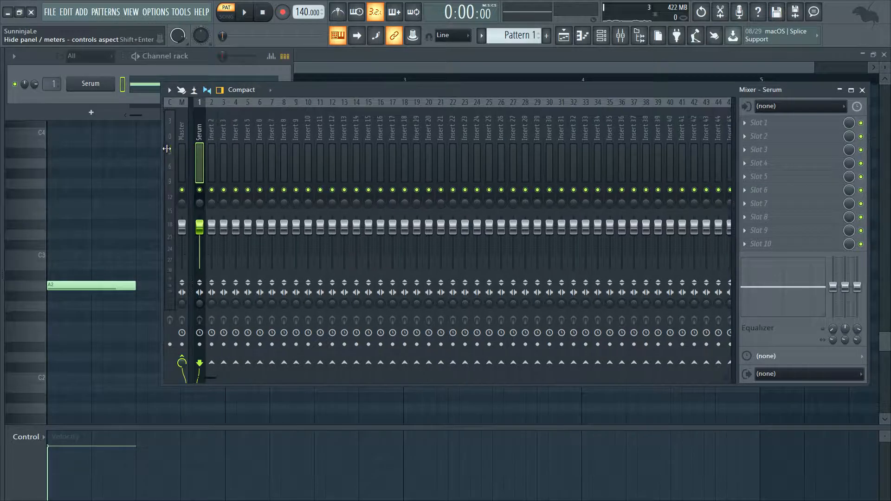
{"action": "left_click", "coordinate": [756, 124]}
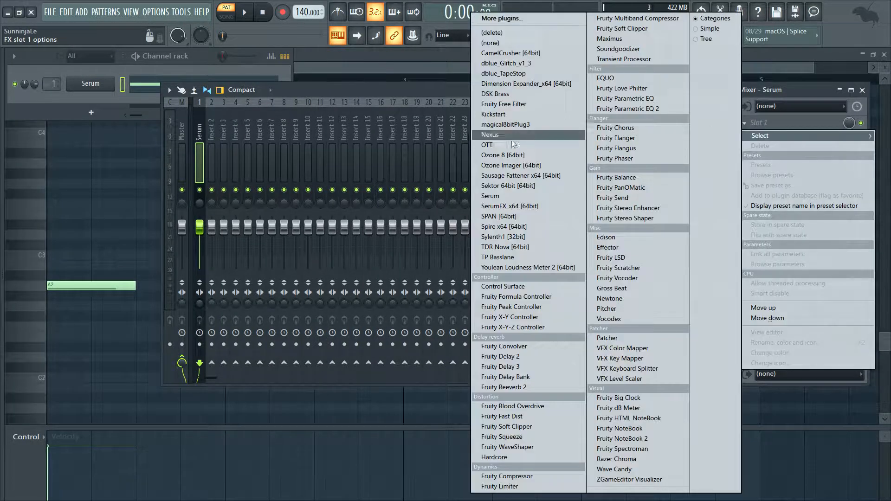
{"action": "left_click", "coordinate": [499, 140]}
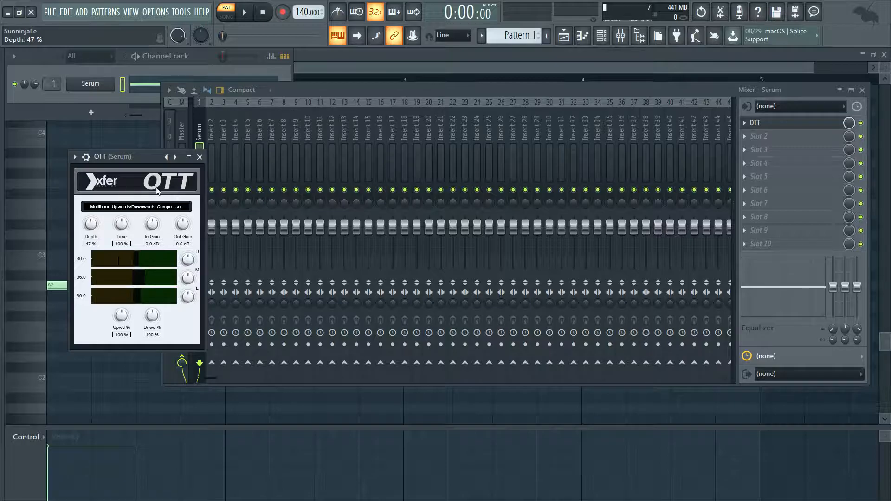
{"action": "left_click", "coordinate": [199, 157]}
{"action": "left_click", "coordinate": [807, 136]}
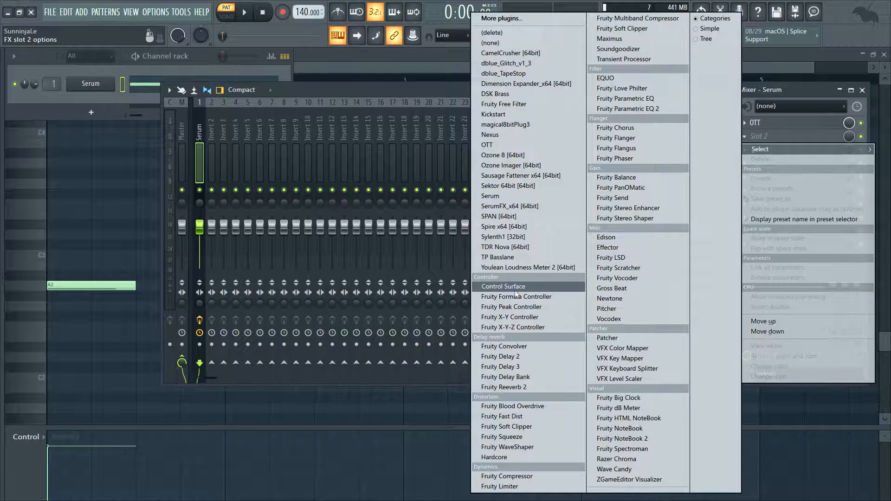
{"action": "left_click", "coordinate": [797, 128]}
{"action": "left_click", "coordinate": [795, 126]}
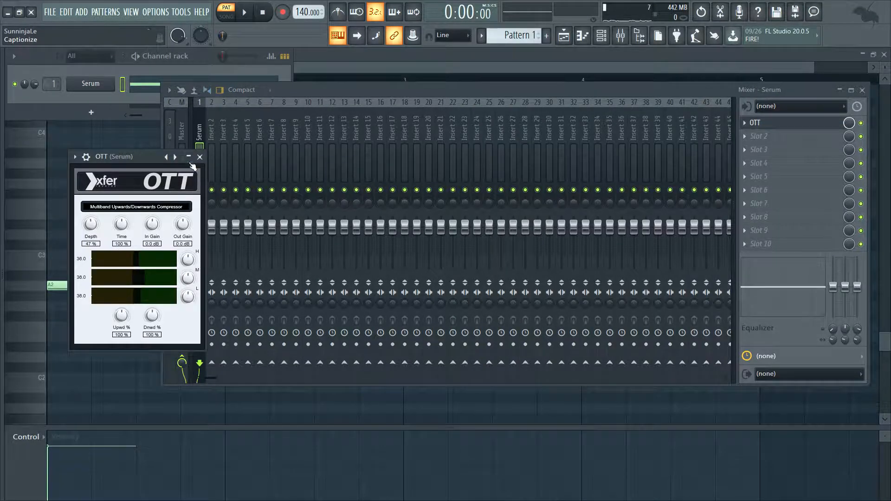
{"action": "left_click", "coordinate": [199, 157]}
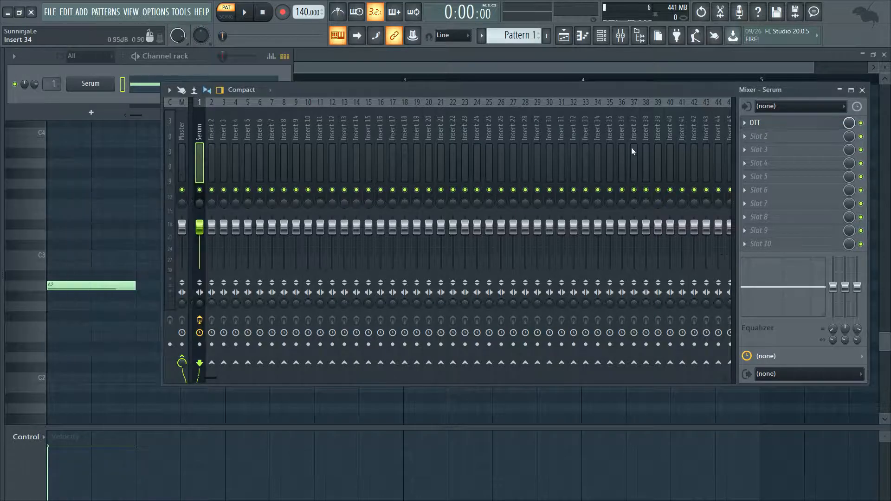
Step: Load Fruity WaveShaper in slot 2 of the Serum mixer track and play the pattern to hear it
{"action": "left_click", "coordinate": [768, 139]}
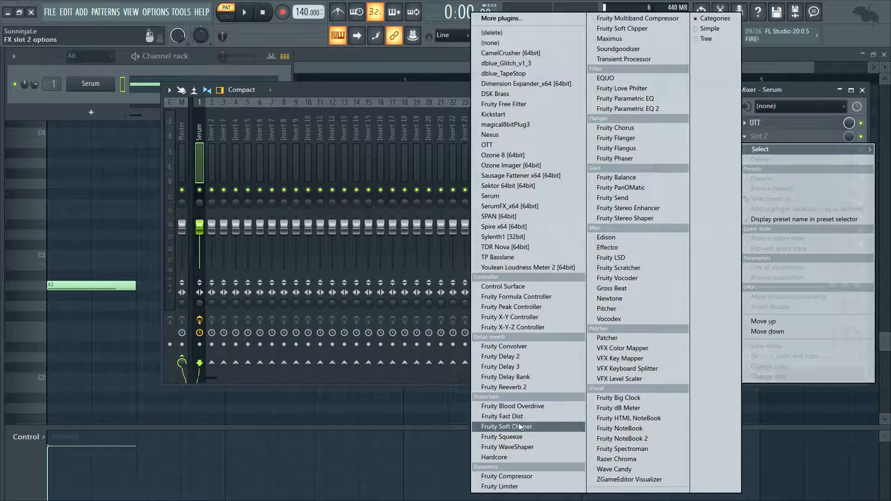
{"action": "left_click", "coordinate": [514, 447]}
{"action": "left_click_drag", "start_coordinate": [220, 194], "coordinate": [260, 157]}
{"action": "left_click", "coordinate": [342, 157]}
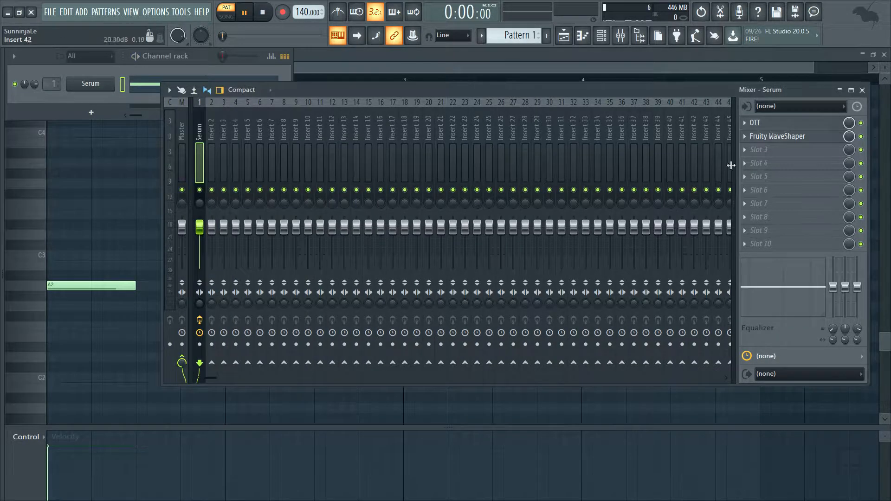
{"action": "key", "text": "space"}
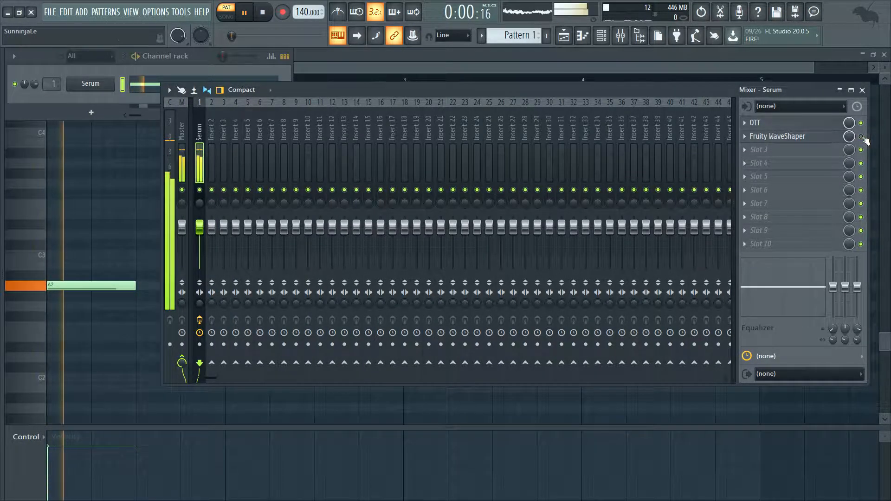
{"action": "key", "text": "space"}
Step: Load Sausage Fattener in slot 3, set its fatness to 7% and raise its color slightly
{"action": "left_click", "coordinate": [815, 150]}
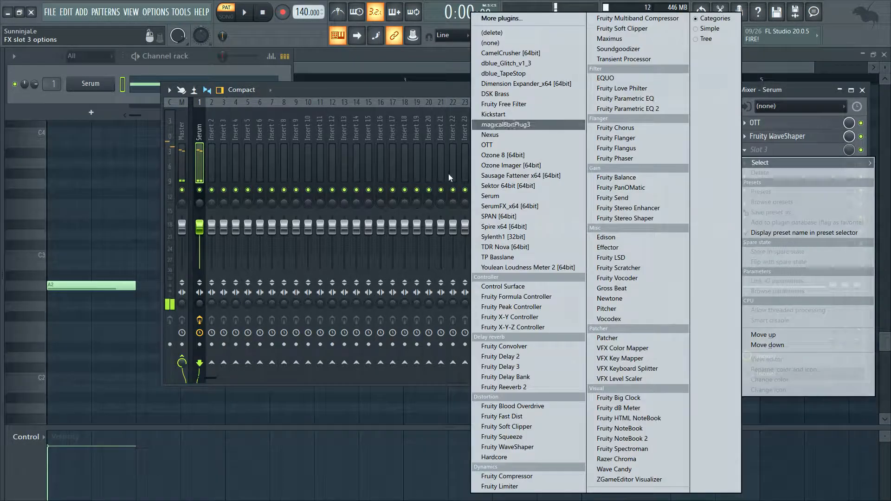
{"action": "left_click", "coordinate": [525, 176]}
{"action": "left_click_drag", "start_coordinate": [285, 241], "coordinate": [281, 237]}
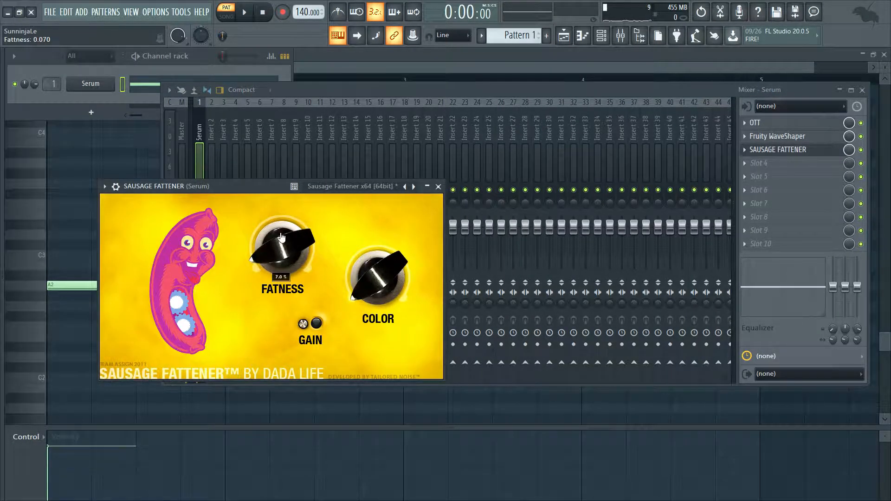
{"action": "left_click_drag", "start_coordinate": [367, 283], "coordinate": [365, 281]}
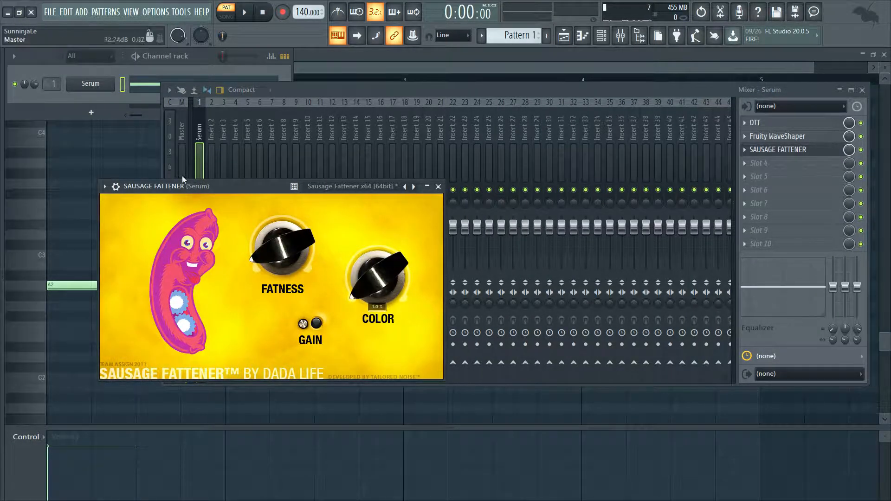
{"action": "left_click", "coordinate": [438, 187]}
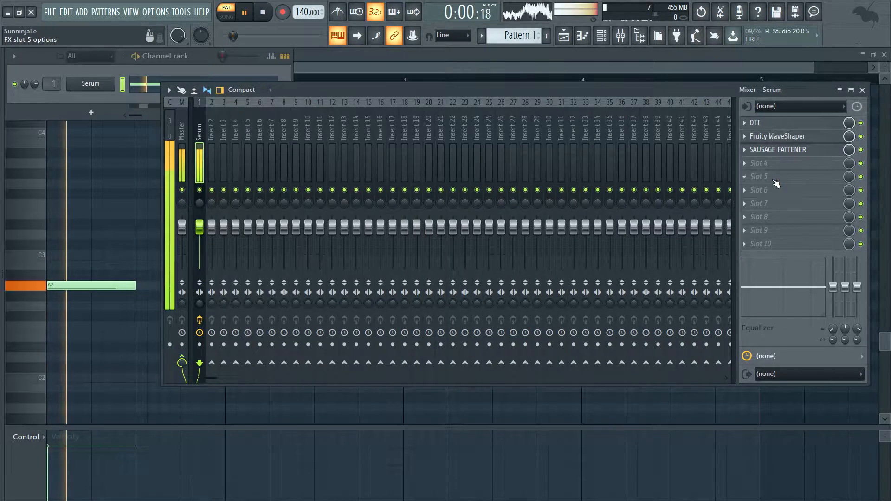
Step: Load Vocodex on the Serum mixer track and move it up between OTT and Fruity WaveShaper
{"action": "left_click", "coordinate": [762, 163]}
{"action": "left_click", "coordinate": [777, 91]}
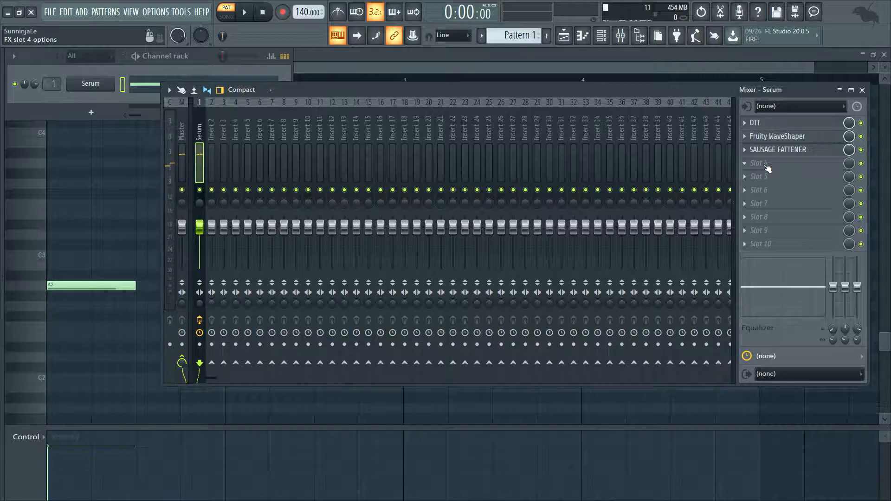
{"action": "left_click", "coordinate": [764, 163]}
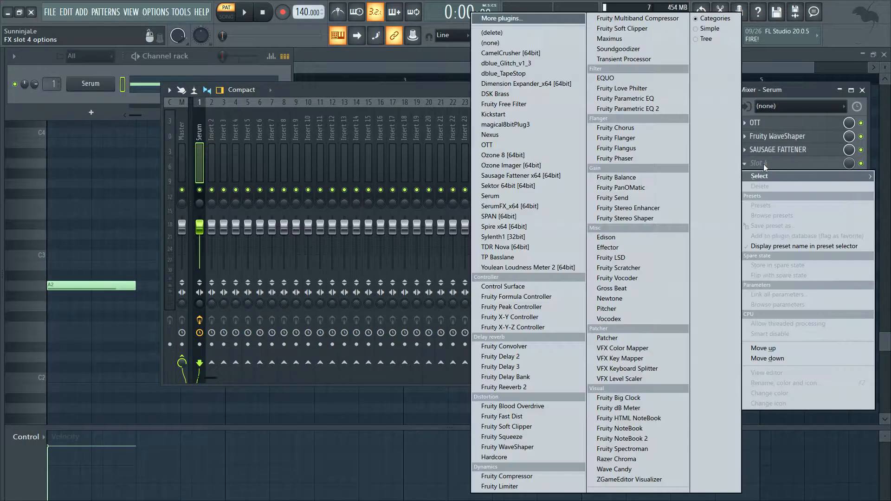
{"action": "left_click", "coordinate": [608, 319]}
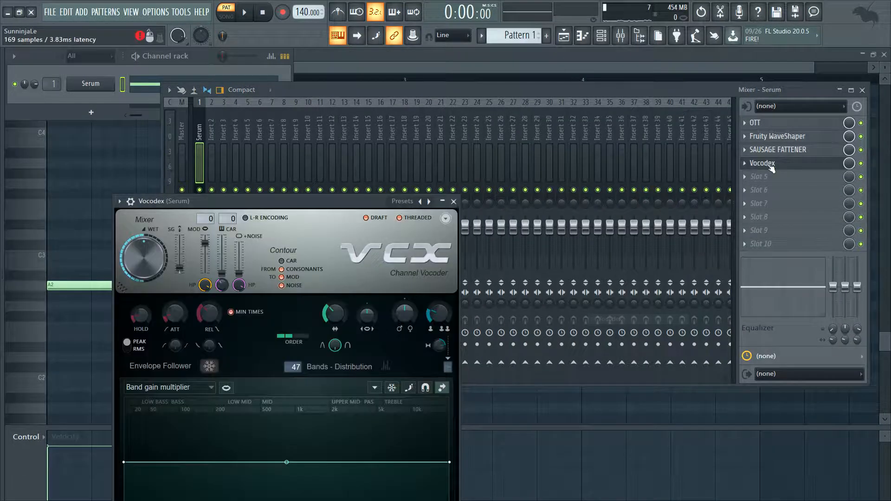
{"action": "key", "text": "alt+F8"}
{"action": "key", "text": "alt+F8"}
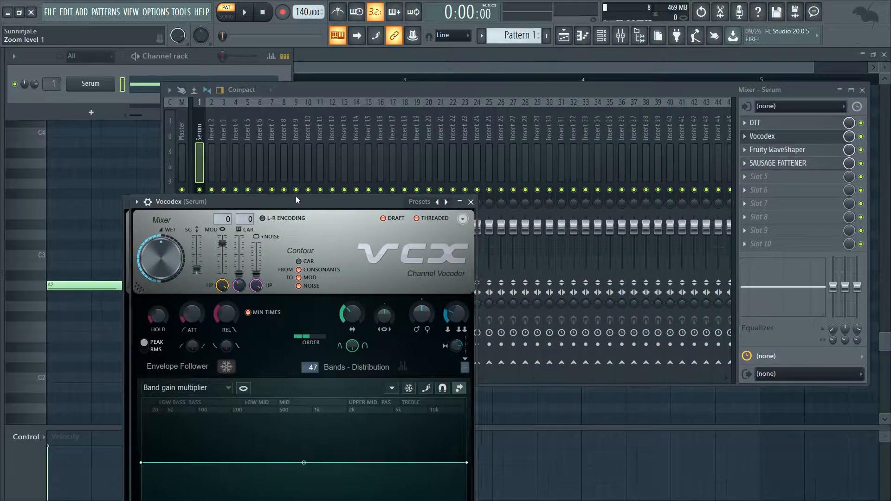
Step: Configure Vocodex with 18 bands, maximum bandwidth and the SG level raised fully
{"action": "left_click_drag", "start_coordinate": [278, 202], "coordinate": [442, 95]}
{"action": "left_click_drag", "start_coordinate": [347, 168], "coordinate": [347, 135]}
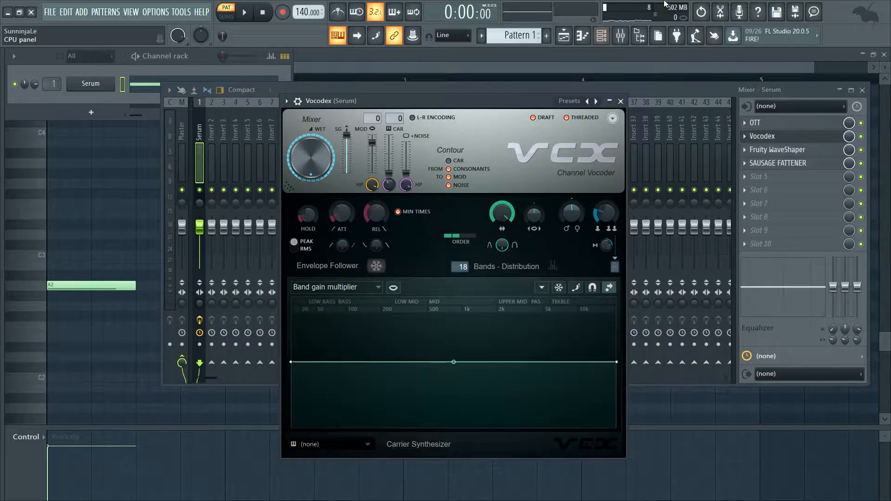
{"action": "left_click", "coordinate": [620, 101]}
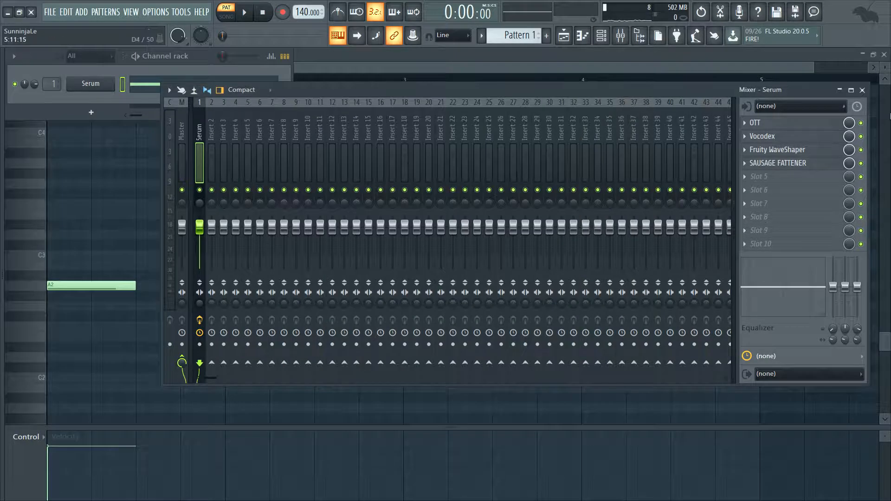
Step: Play the pattern while bypassing and re-enabling effects on the Serum track to compare the sound
{"action": "key", "text": "space"}
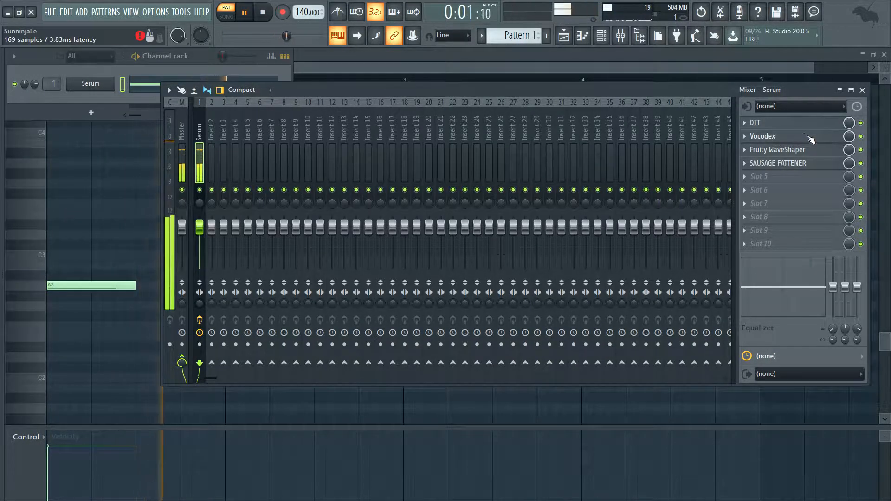
{"action": "left_click_drag", "start_coordinate": [779, 136], "coordinate": [814, 123]}
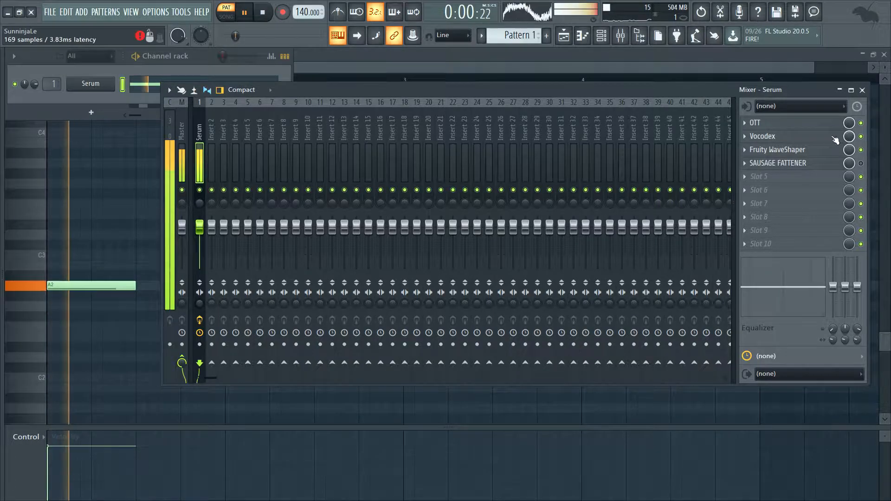
{"action": "key", "text": "space"}
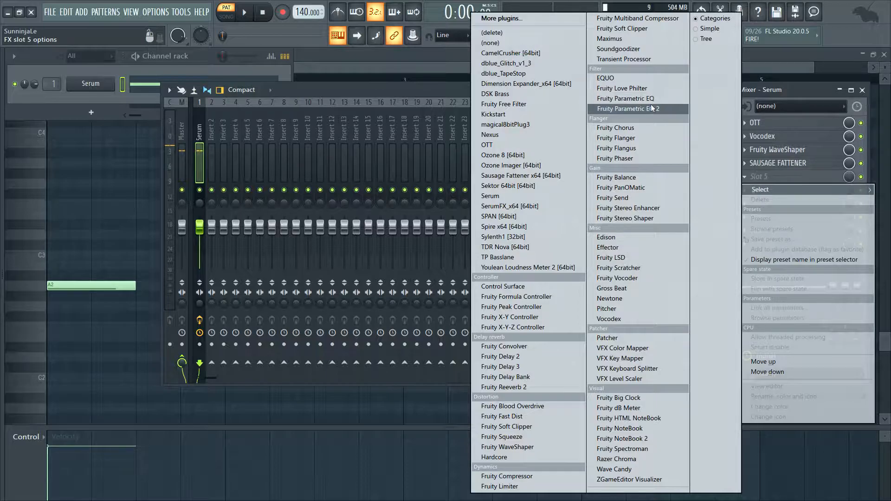
Step: Load Fruity Parametric EQ 2 in slot 5 and cut band 2 by about 4.5 dB near 100 Hz
{"action": "left_click", "coordinate": [651, 106]}
{"action": "left_click_drag", "start_coordinate": [168, 101], "coordinate": [374, 134]}
{"action": "left_click_drag", "start_coordinate": [296, 219], "coordinate": [288, 236]}
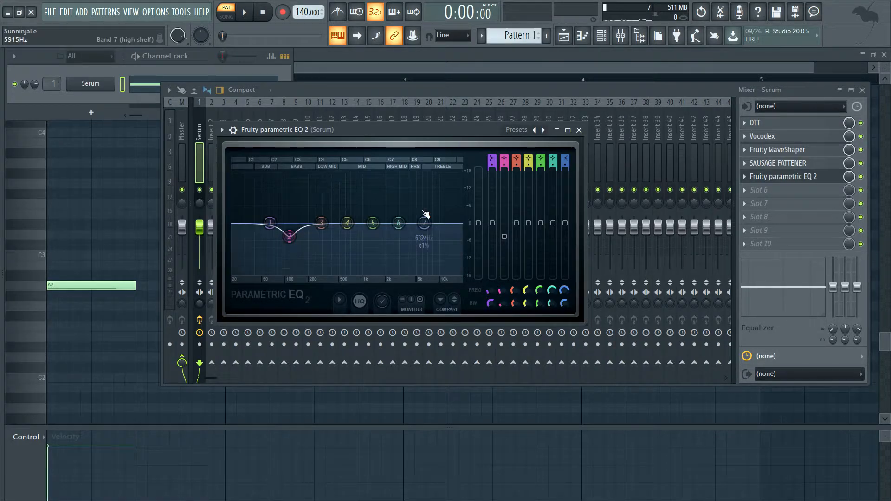
{"action": "key", "text": "space"}
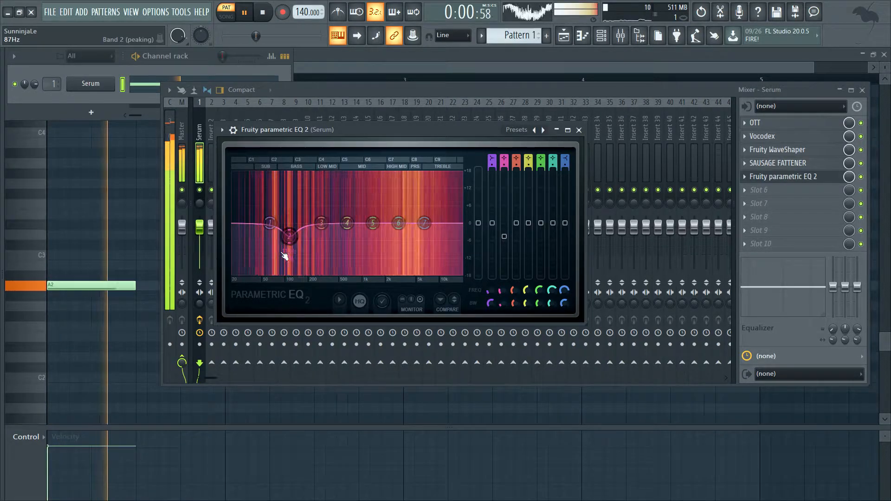
{"action": "key", "text": "space"}
Step: Set EQ band 1's order to Steep 4 and pull it fully down at about 60 Hz to remove the sub frequencies
{"action": "right_click", "coordinate": [270, 224]}
{"action": "mouse_move", "coordinate": [280, 263]}
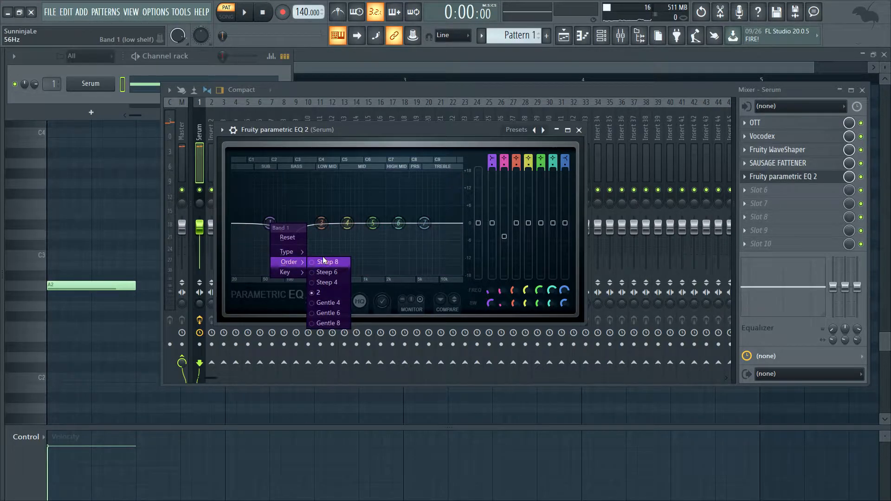
{"action": "left_click", "coordinate": [338, 282]}
{"action": "left_click_drag", "start_coordinate": [269, 224], "coordinate": [272, 272]}
{"action": "key", "text": "space"}
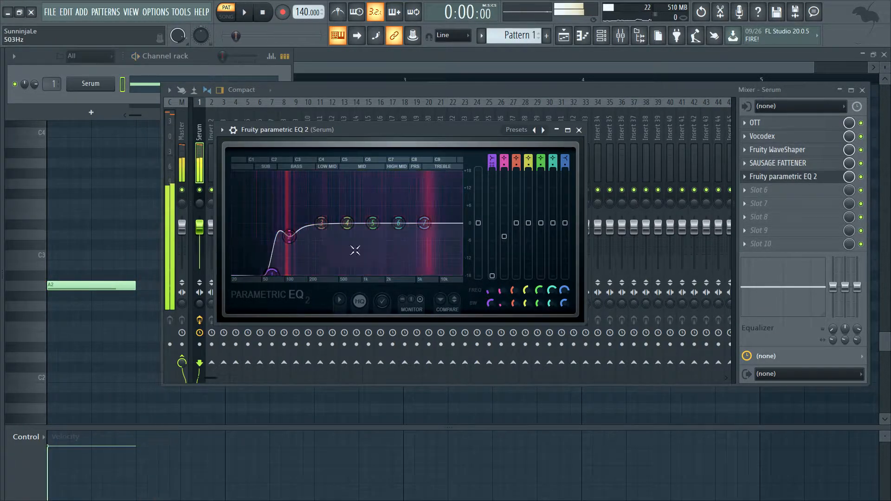
{"action": "key", "text": "space"}
Step: Cut EQ band 5 slightly and set band 7's high shelf to -4.5 dB at 20000 Hz
{"action": "left_click_drag", "start_coordinate": [380, 225], "coordinate": [460, 234]}
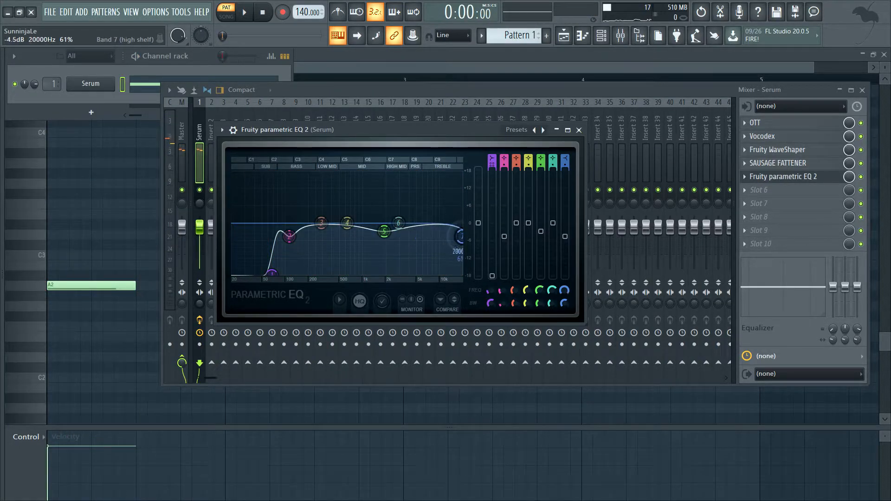
{"action": "left_click", "coordinate": [579, 130]}
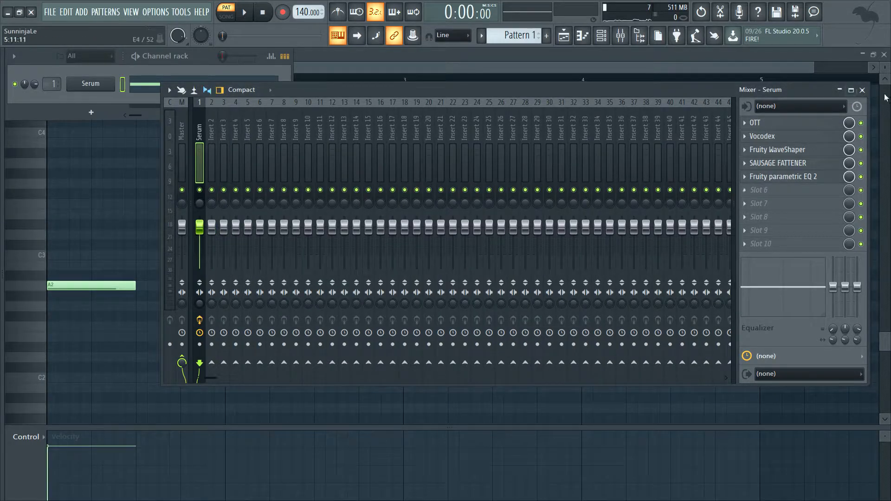